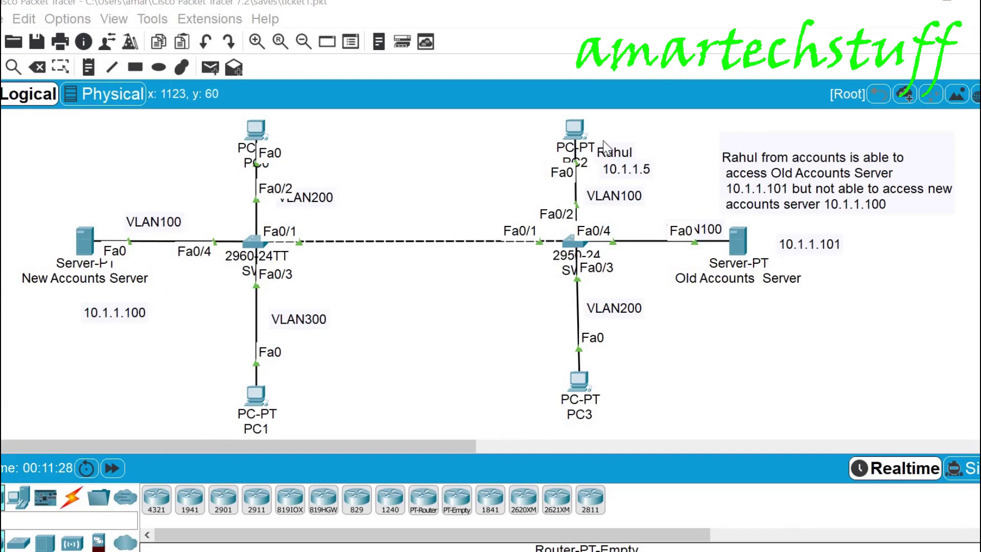
mouse_move(639, 117)
mouse_down()
mouse_move(631, 136)
mouse_move(642, 137)
mouse_move(640, 118)
mouse_move(645, 138)
mouse_move(641, 162)
mouse_move(632, 155)
mouse_move(675, 169)
mouse_move(659, 176)
mouse_move(680, 169)
mouse_up()
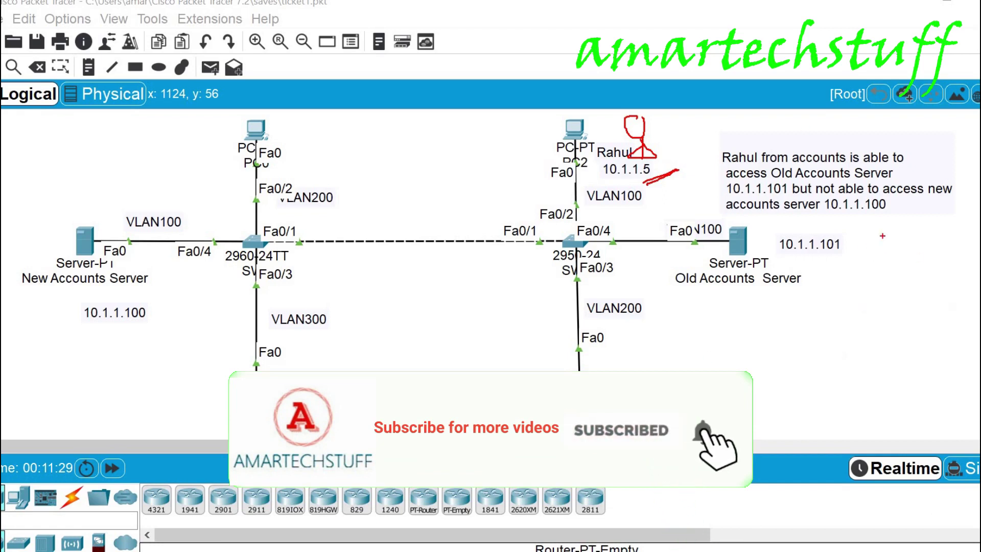
drag(824, 257, 887, 244)
drag(824, 277, 912, 252)
drag(674, 292, 718, 293)
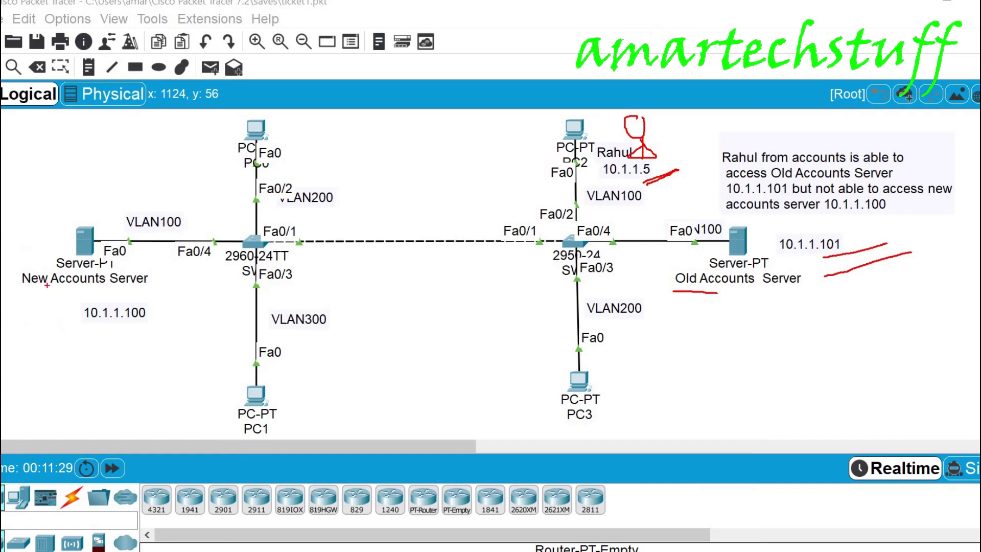
mouse_move(33, 293)
mouse_down()
mouse_move(155, 296)
mouse_move(147, 232)
mouse_move(95, 200)
mouse_move(50, 205)
mouse_move(29, 281)
mouse_up()
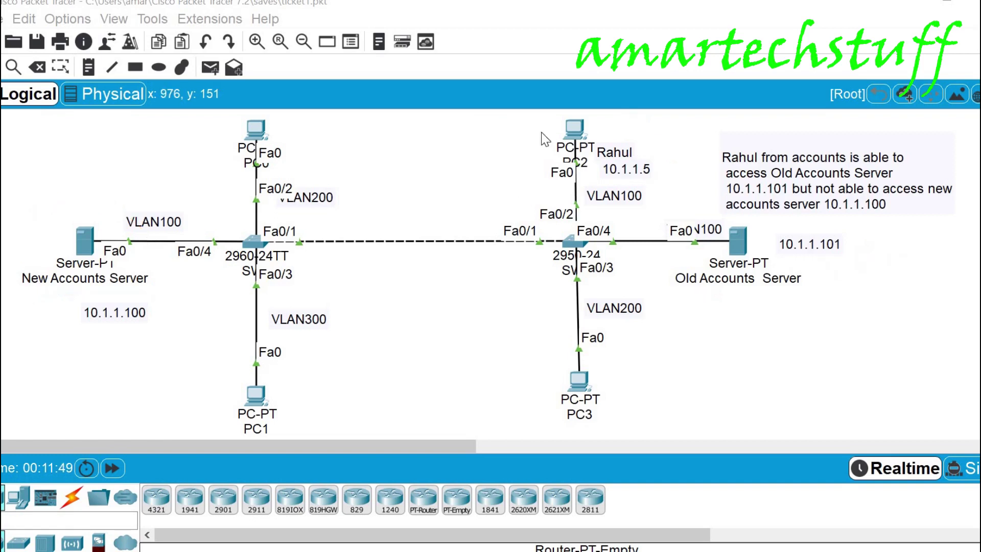
Open the Command Prompt on PC2 and ping the Old Accounts Server at 10.1.1.101.
click(572, 127)
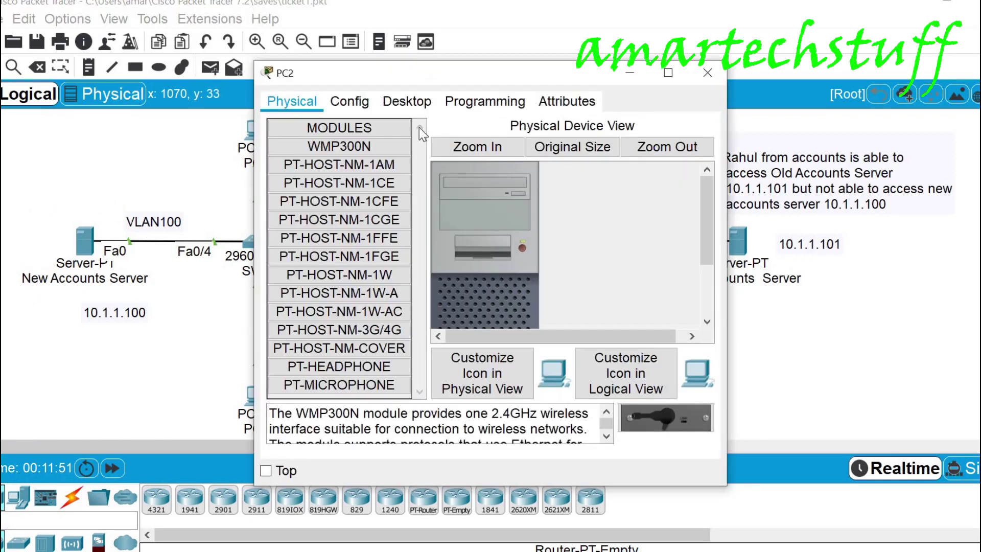
click(363, 102)
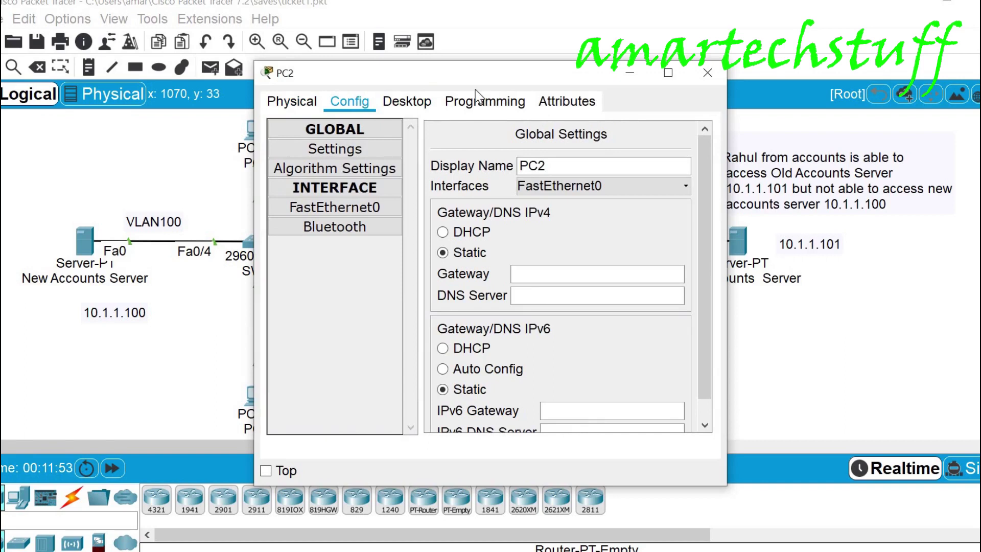
click(407, 101)
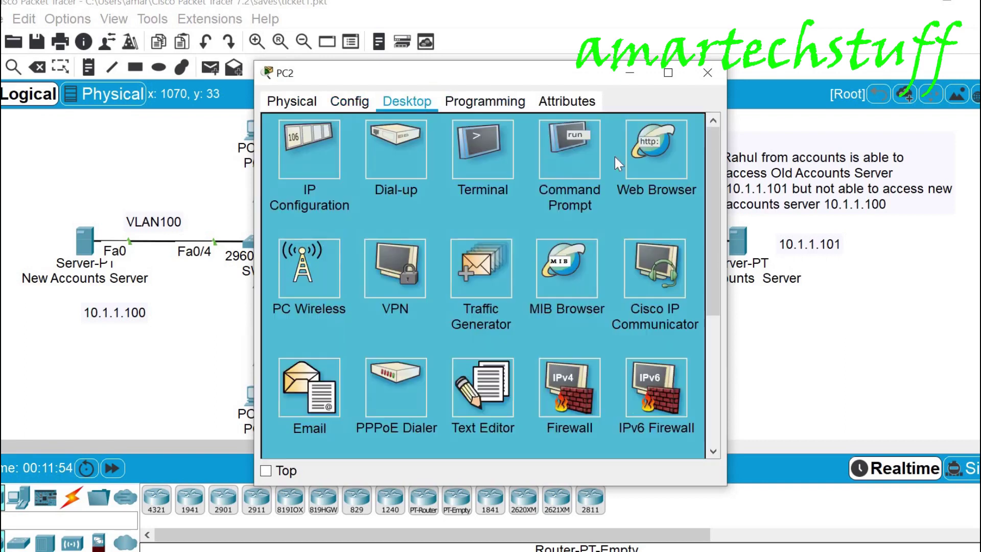
click(561, 152)
key(Return)
key(Return)
key(Return)
key(Return)
text(ping 10.1.1.0)
key(BackSpace)
text(101)
key(Return)
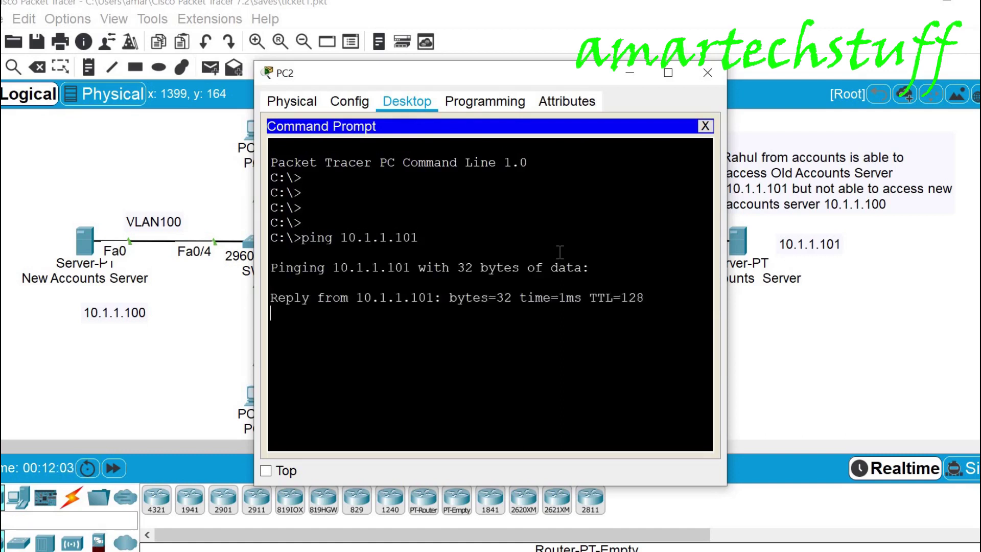
Stop the running ping and ping the New Accounts Server at 10.1.1.100 from PC2, then put the PC2 window away.
key(ctrl+c)
key(Return)
key(Return)
key(Return)
key(Up)
key(BackSpace)
text(0)
key(Return)
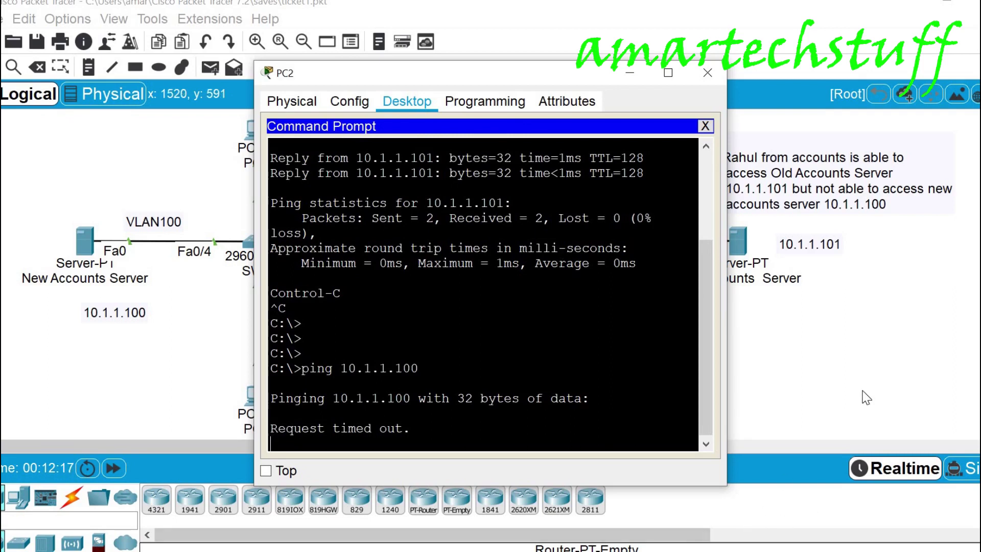
click(707, 72)
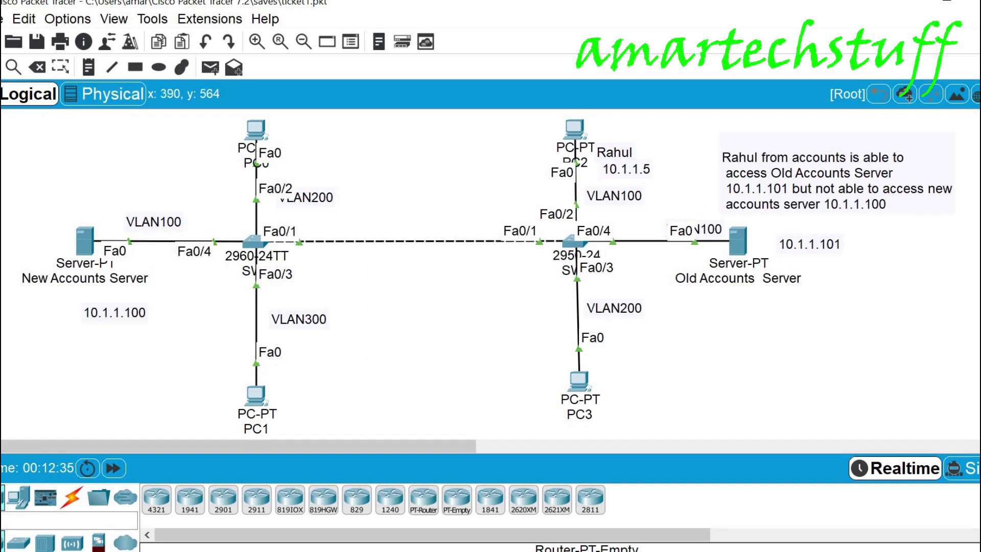
Open the Command Prompt on the New Accounts Server.
mouse_move(249, 433)
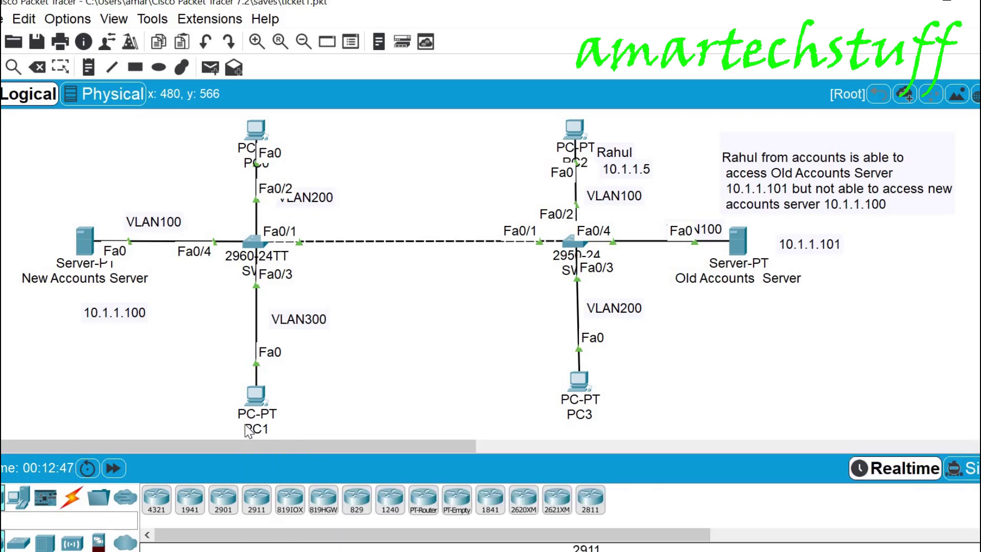
click(87, 247)
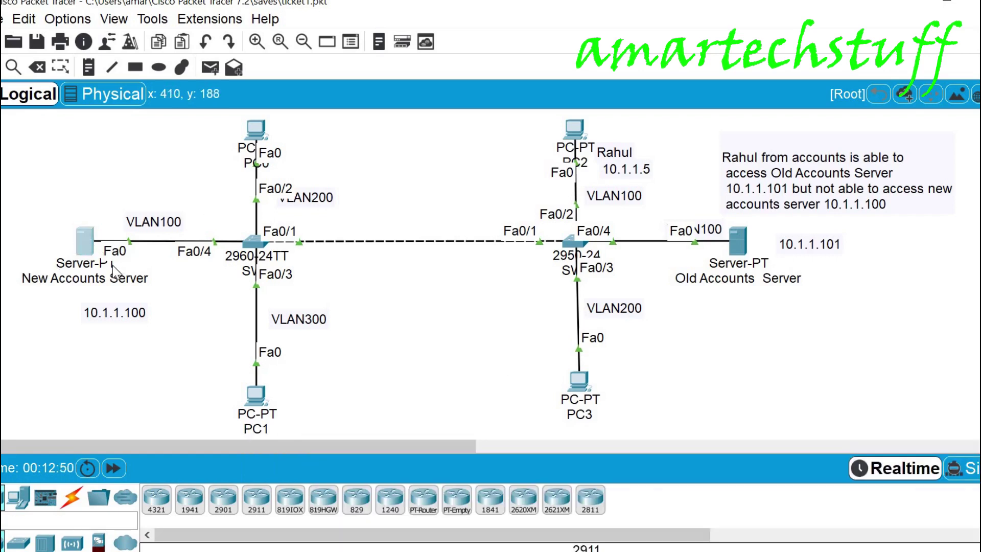
click(85, 244)
click(349, 105)
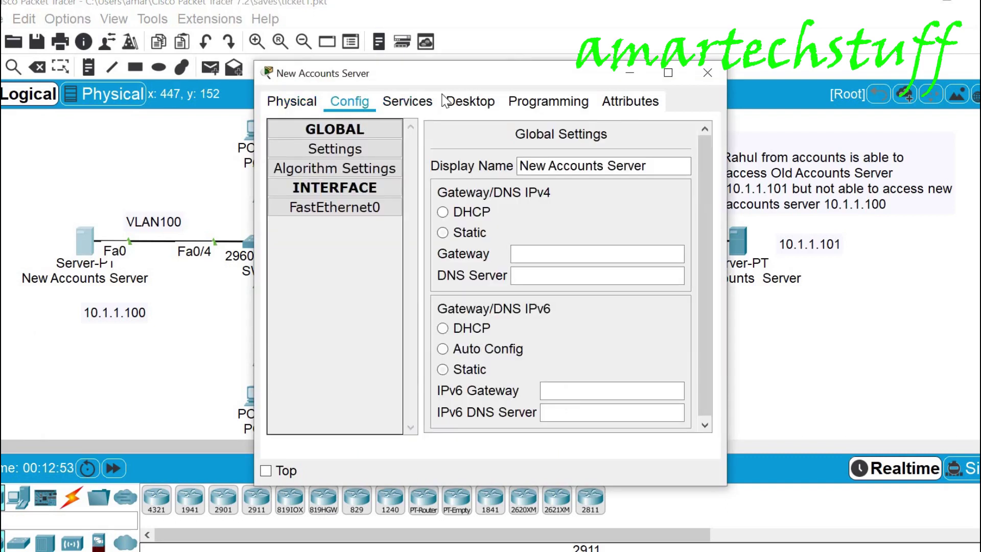
click(470, 102)
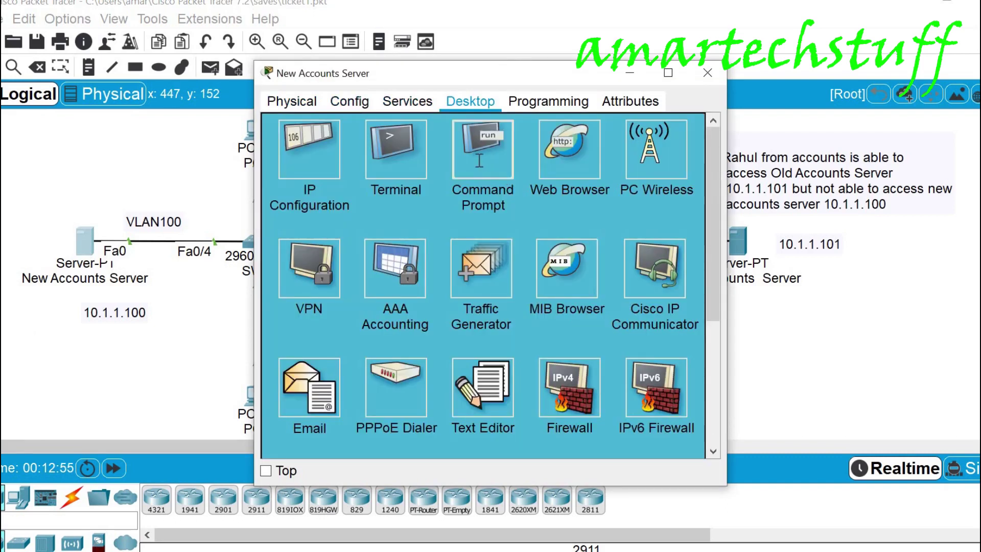
click(479, 161)
Run ipconfig on the New Accounts Server and examine its configured IP address.
text(ic)
key(BackSpace)
key(BackSpace)
text(ipconfi)
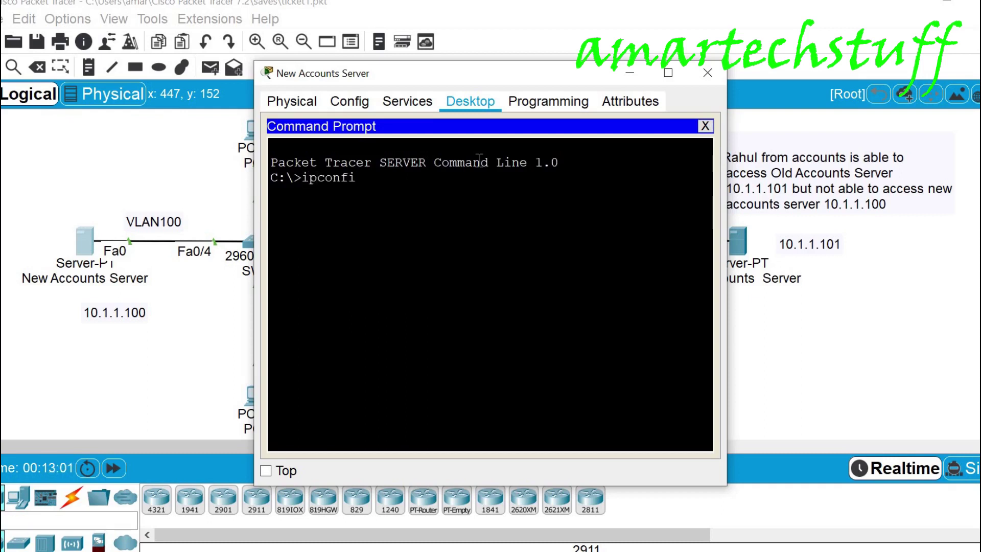
text(g)
key(Return)
key(Return)
key(Return)
key(Return)
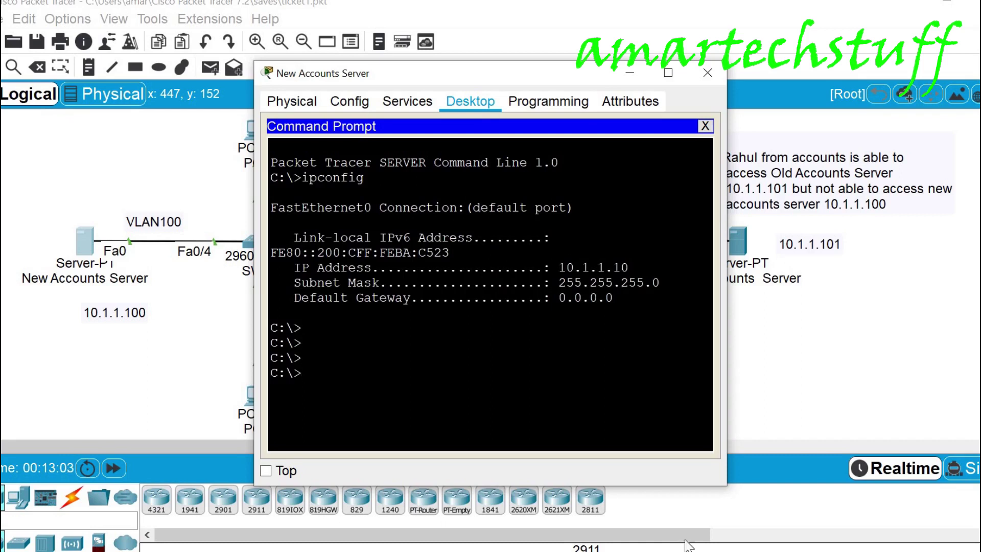
drag(559, 269, 632, 268)
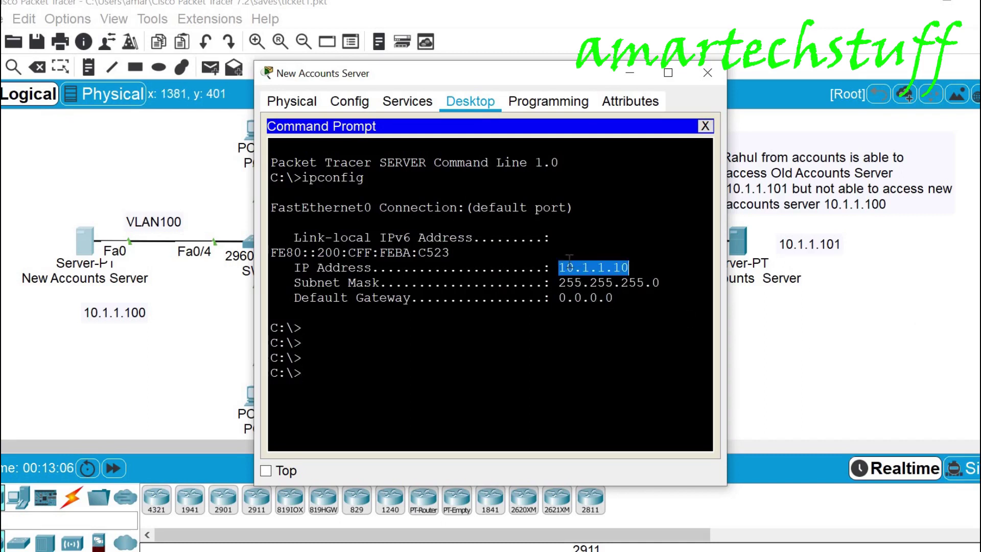
drag(553, 282, 565, 266)
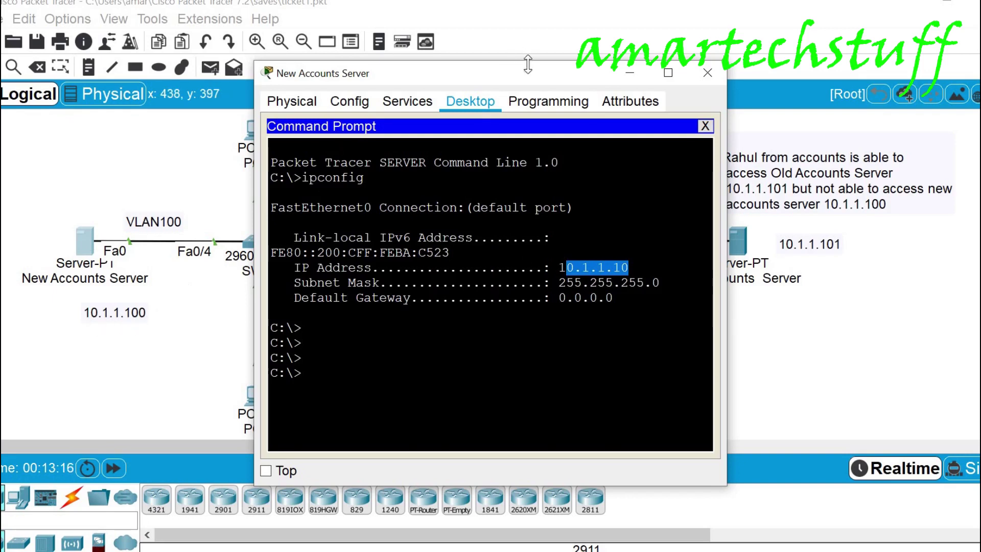
Close the server's Command Prompt and set its static IP address to 10.1.1.100 in IP Configuration.
click(407, 102)
click(352, 109)
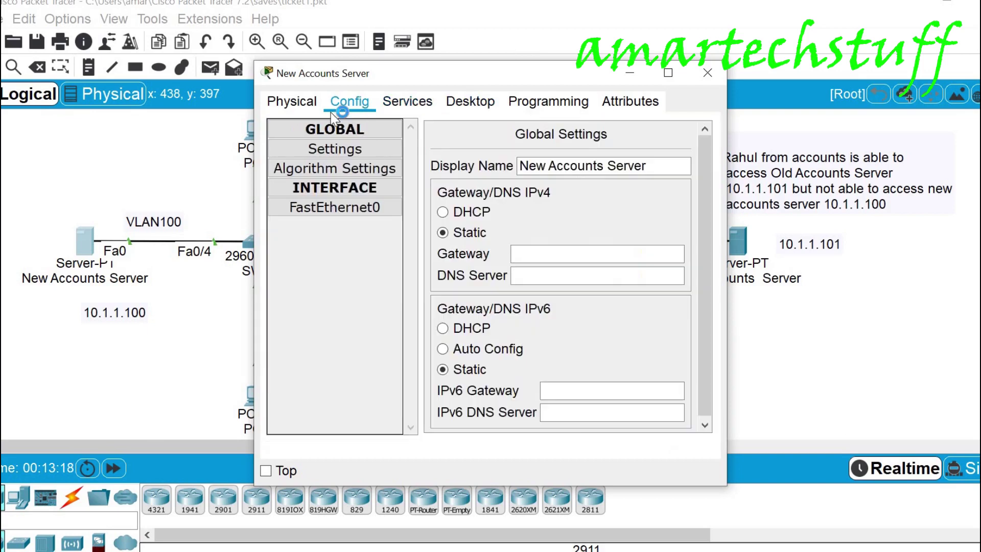
click(294, 103)
click(368, 106)
click(402, 106)
click(459, 102)
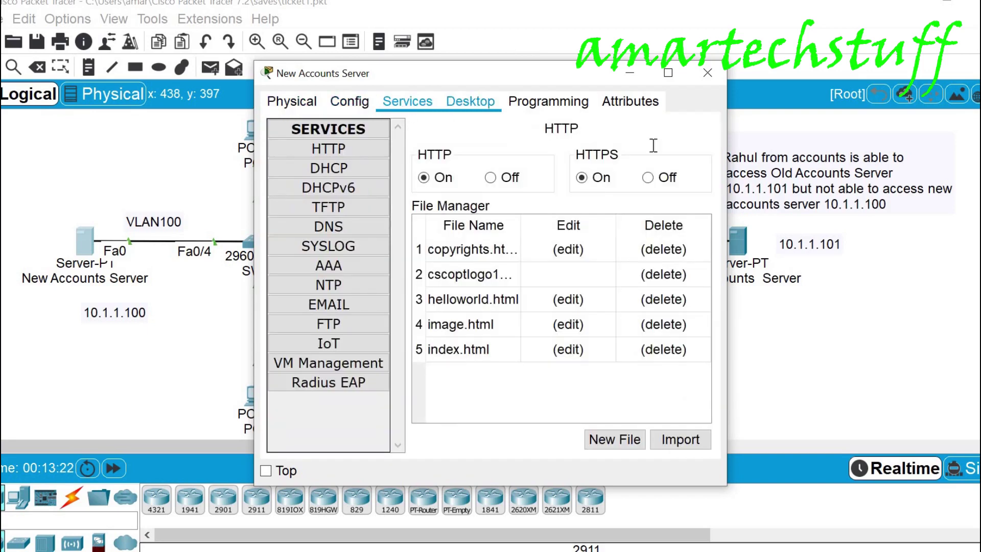
click(713, 123)
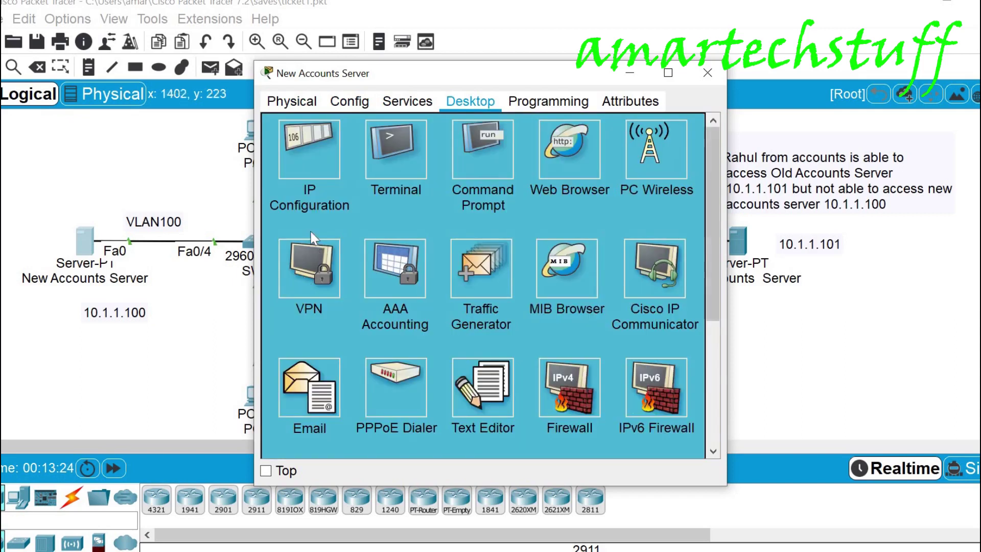
click(311, 164)
click(483, 187)
text(0.1.1.100)
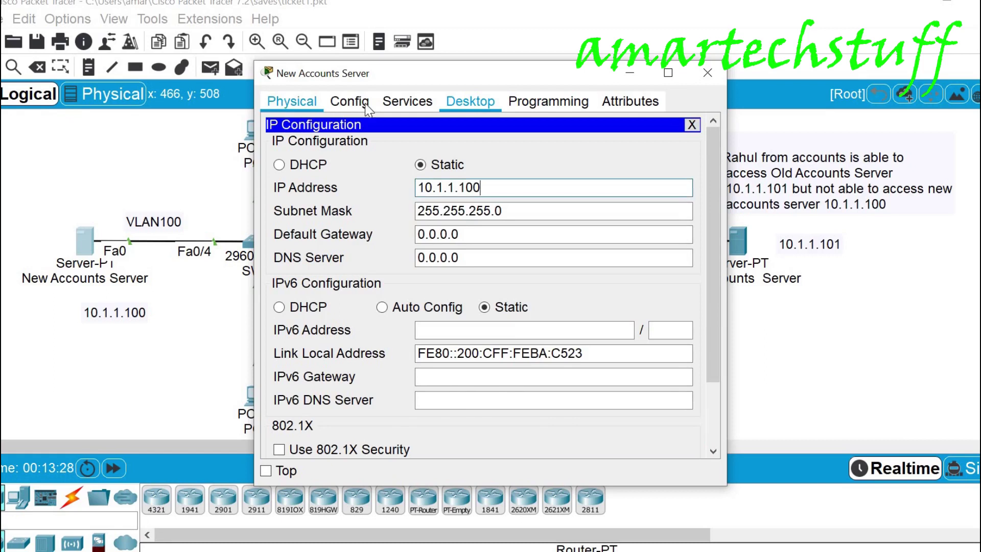
Run ipconfig again in the New Accounts Server's Command Prompt to check the address, and put the server window away.
click(293, 105)
click(407, 103)
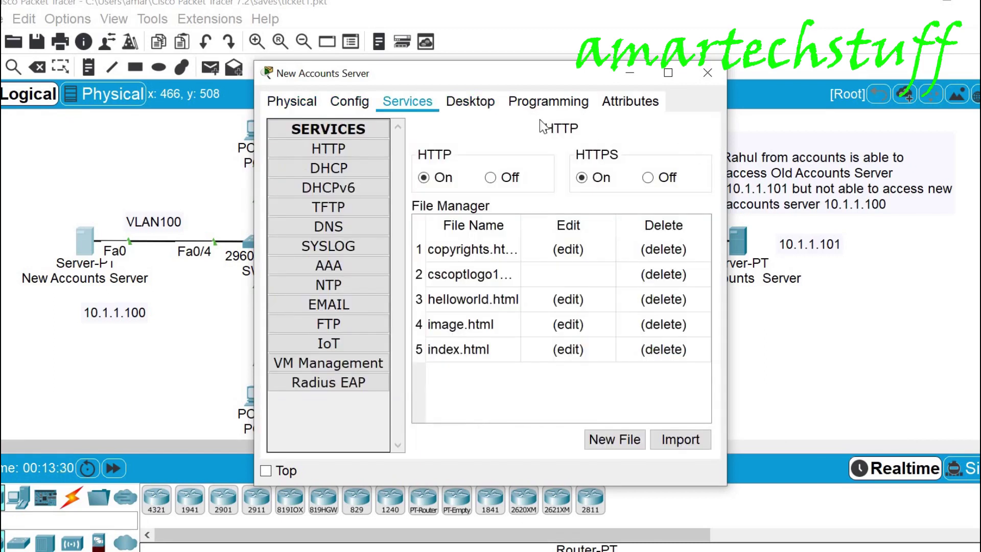
click(476, 104)
click(691, 124)
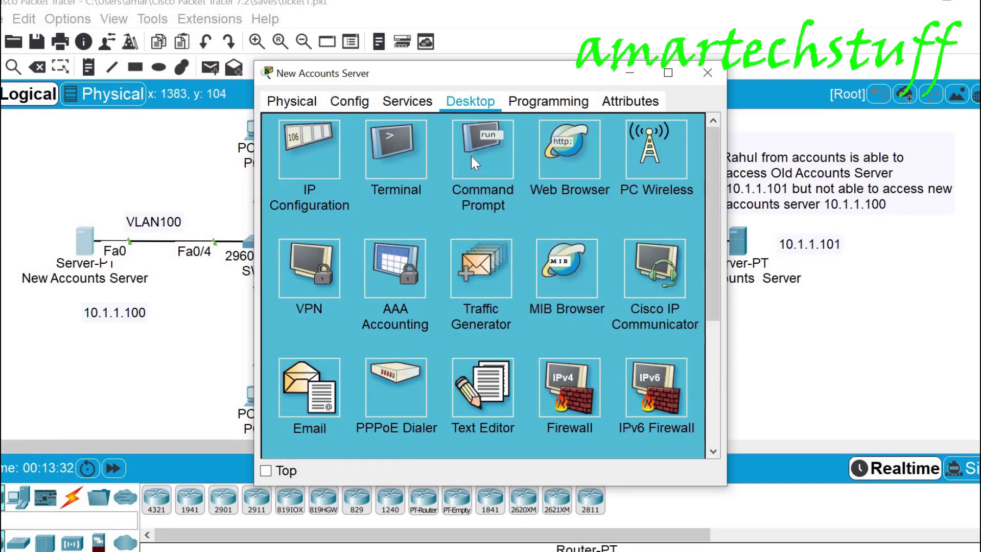
click(493, 155)
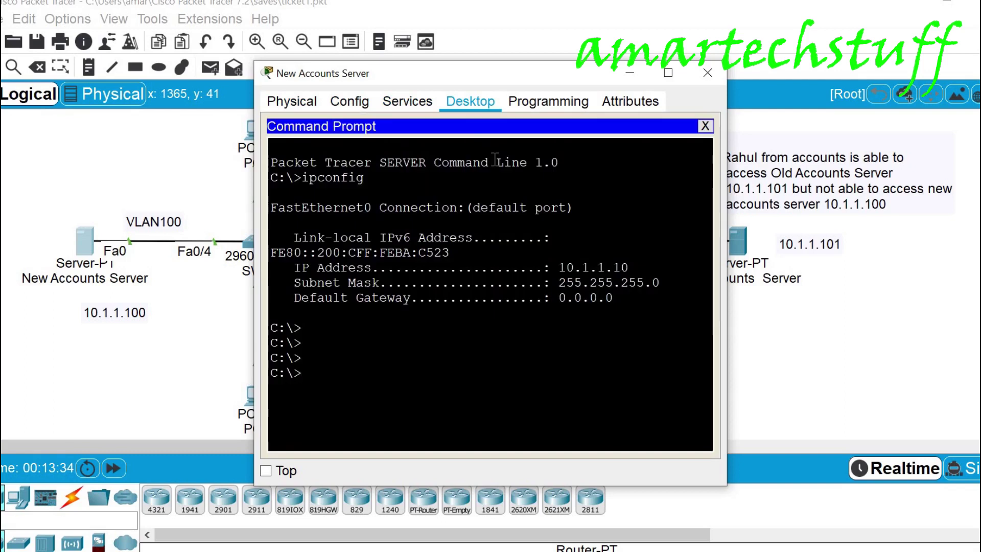
key(Up)
key(Return)
key(Return)
key(Return)
key(Return)
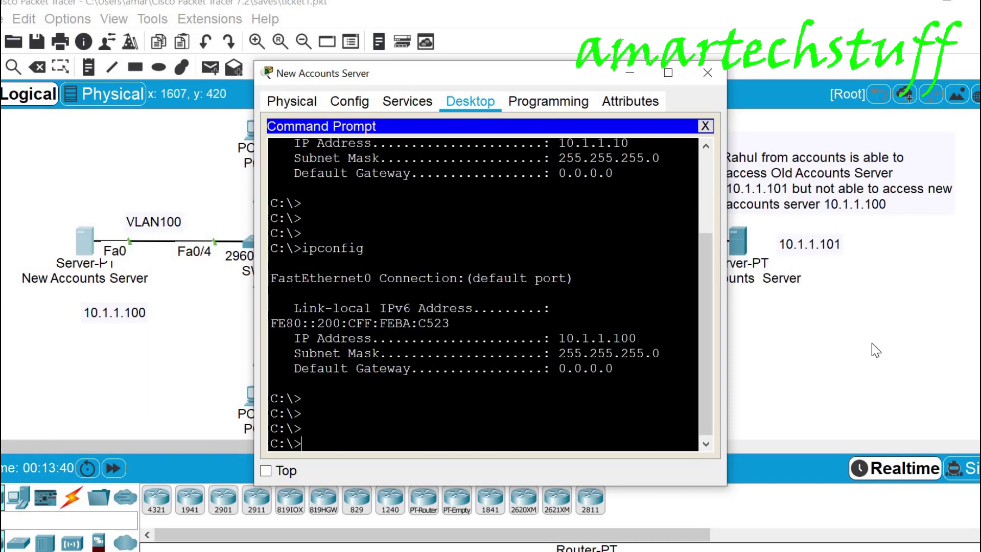
click(707, 72)
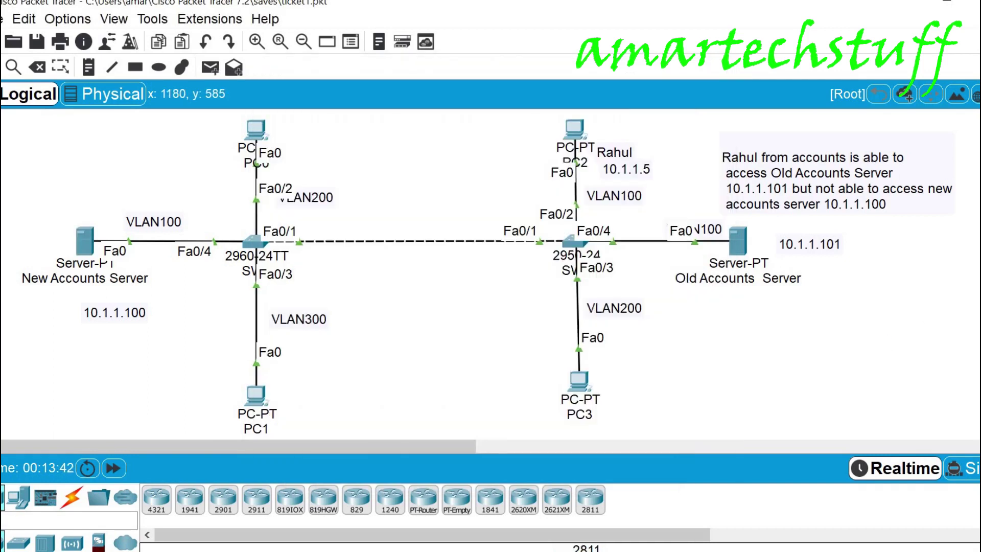
Return to PC2's Command Prompt, repeat the ping to 10.1.1.100, and go back to the topology.
mouse_move(531, 551)
click(685, 550)
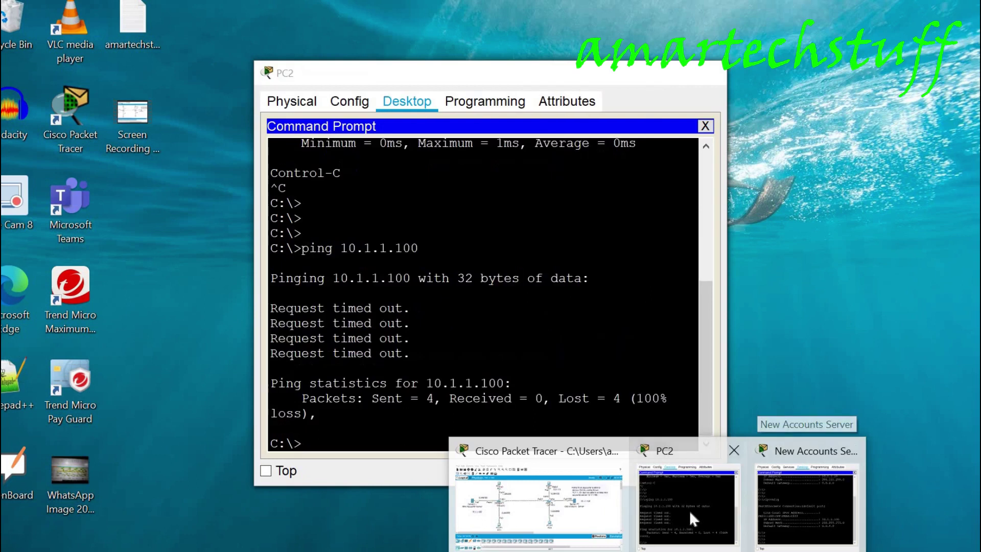
click(689, 511)
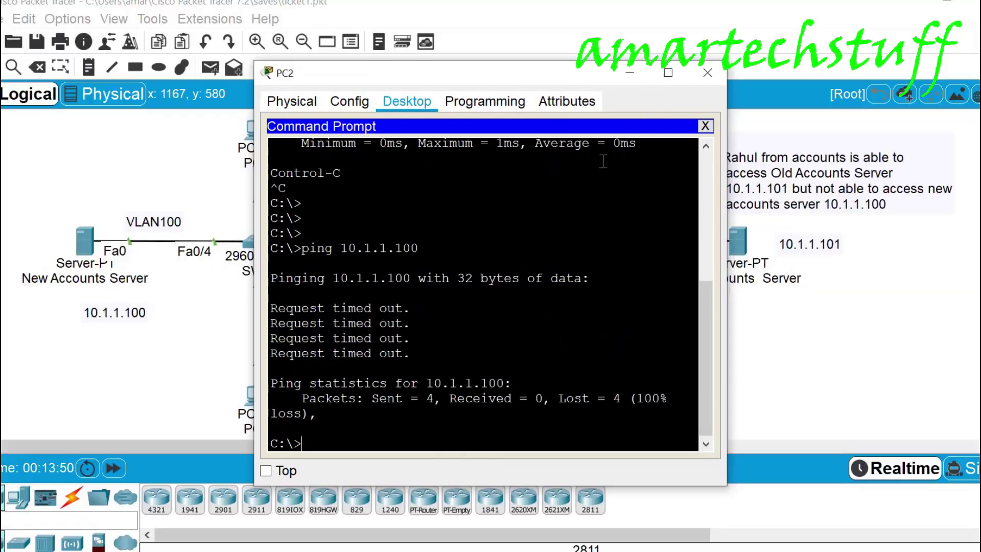
key(Return)
key(Return)
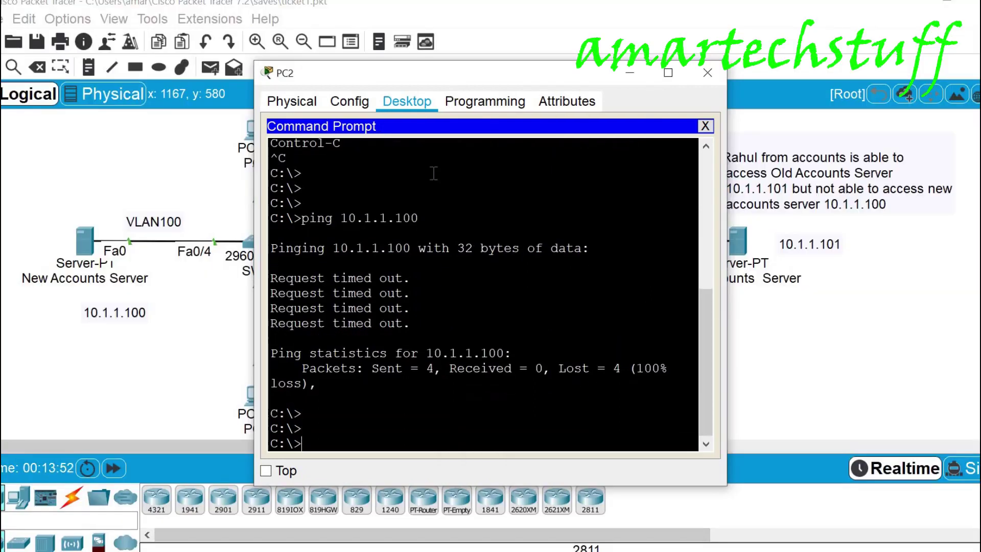
key(Up)
key(Return)
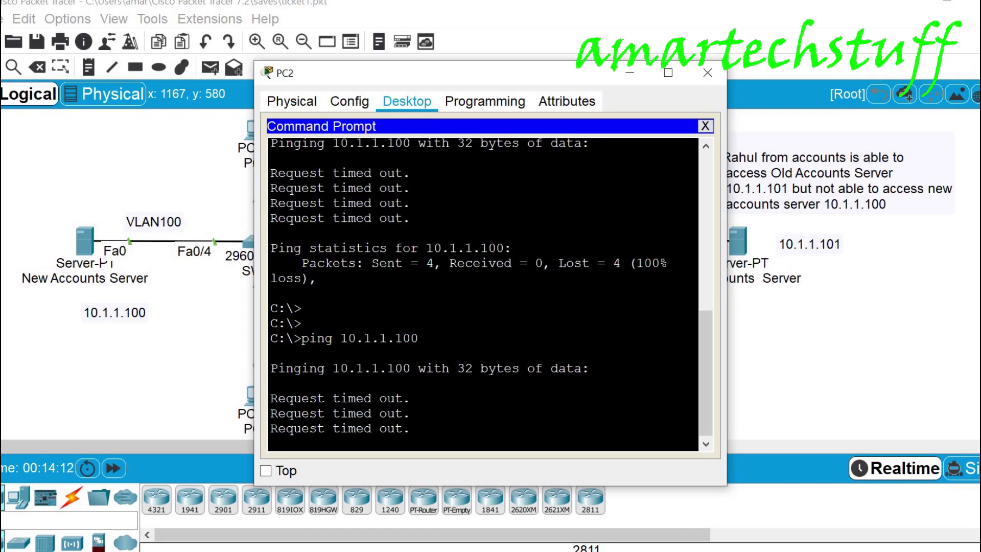
click(819, 363)
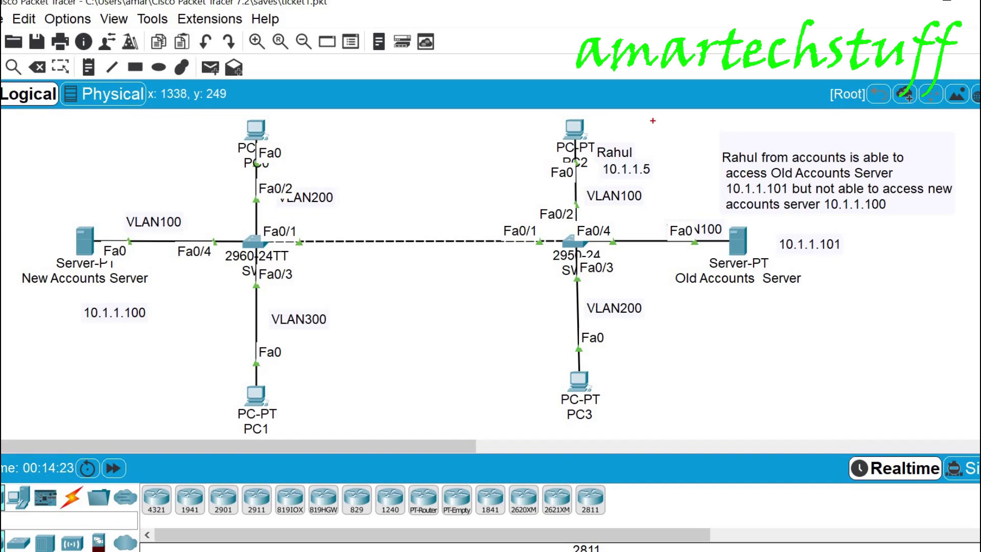
drag(640, 142, 684, 132)
drag(722, 296, 823, 293)
mouse_move(583, 226)
mouse_down()
mouse_move(553, 224)
mouse_move(554, 243)
mouse_move(581, 250)
mouse_move(607, 233)
mouse_move(587, 221)
mouse_up()
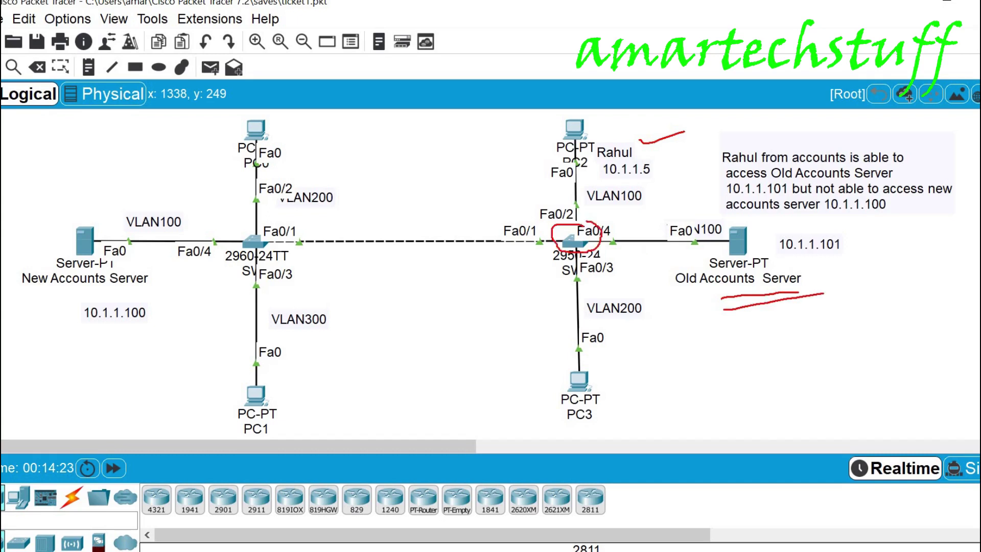
mouse_move(75, 220)
mouse_down()
mouse_move(57, 247)
mouse_move(83, 259)
mouse_move(108, 253)
mouse_move(111, 226)
mouse_move(71, 215)
mouse_up()
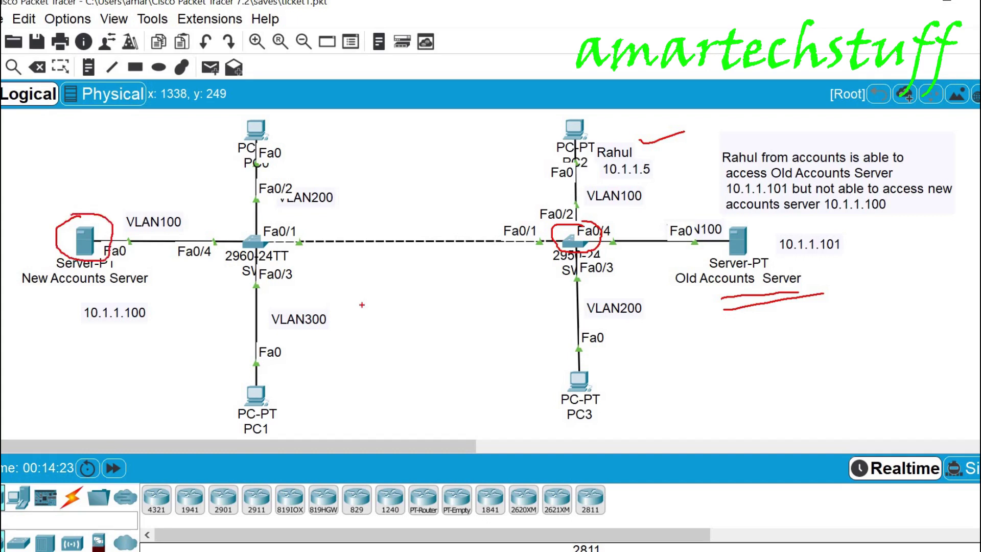
mouse_move(262, 225)
mouse_down()
mouse_move(227, 236)
mouse_move(227, 262)
mouse_move(242, 272)
mouse_move(296, 264)
mouse_move(298, 244)
mouse_move(282, 225)
mouse_move(259, 222)
mouse_up()
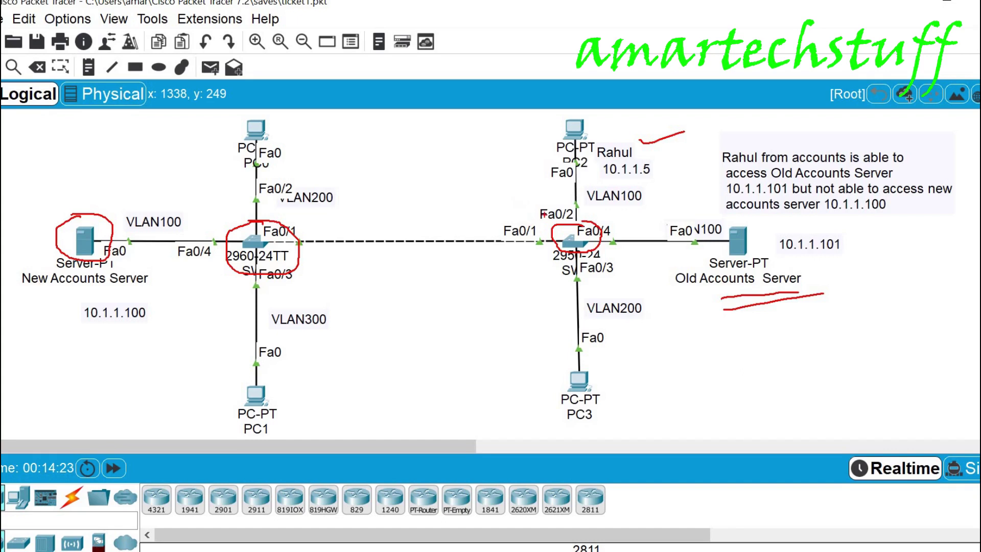
mouse_move(509, 221)
mouse_down()
mouse_move(500, 248)
mouse_move(537, 251)
mouse_up()
mouse_move(262, 216)
mouse_down()
mouse_move(262, 238)
mouse_move(318, 251)
mouse_up()
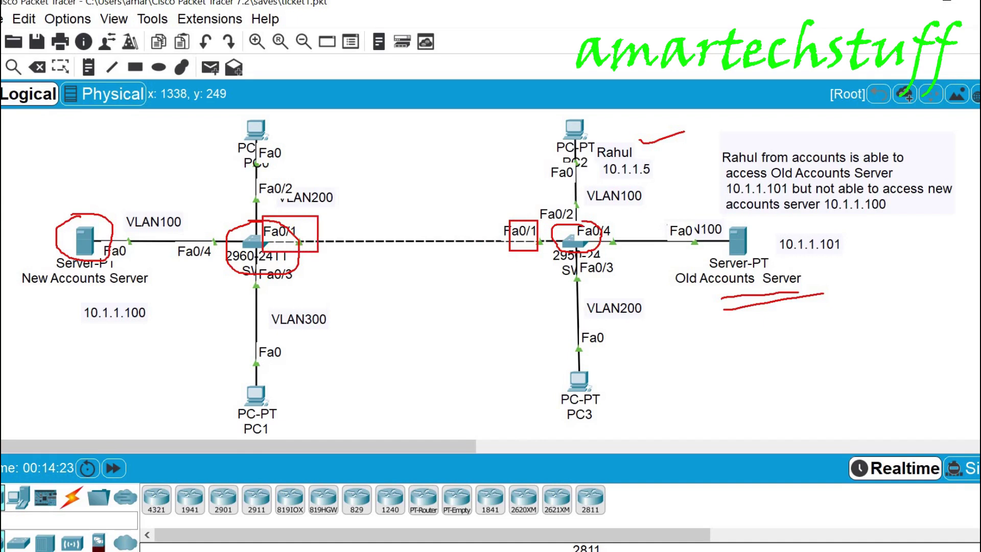
drag(608, 390, 654, 375)
drag(623, 323, 666, 321)
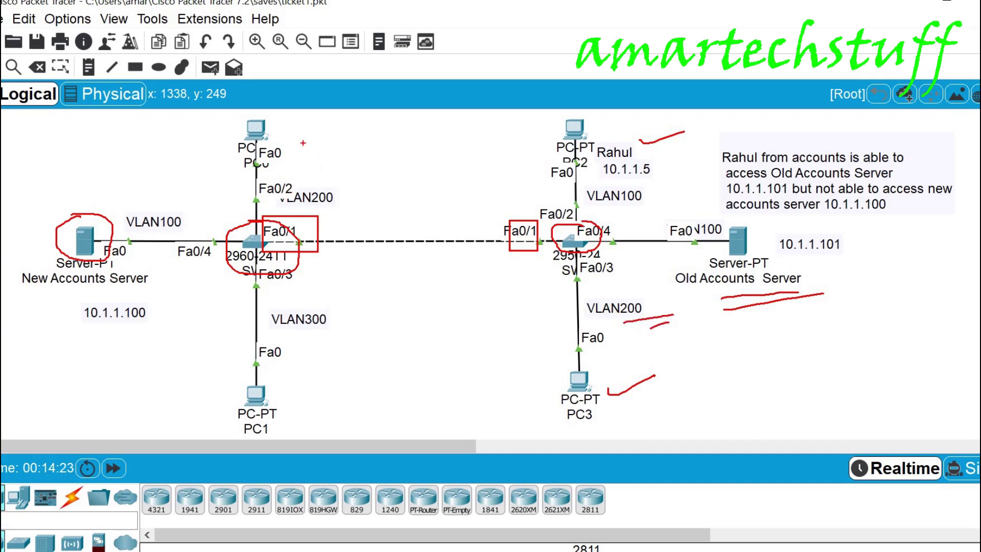
drag(286, 136, 335, 131)
drag(317, 229, 477, 233)
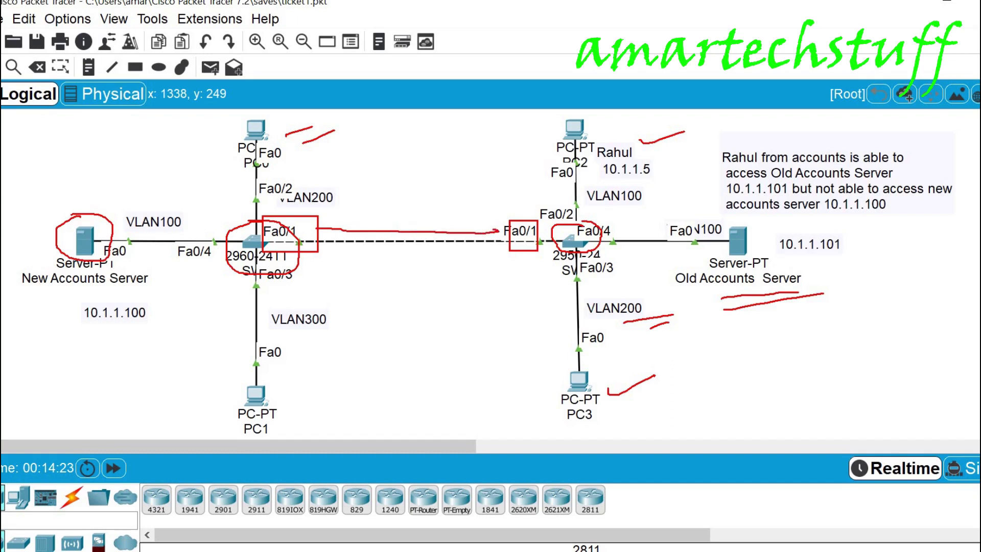
drag(322, 225, 333, 233)
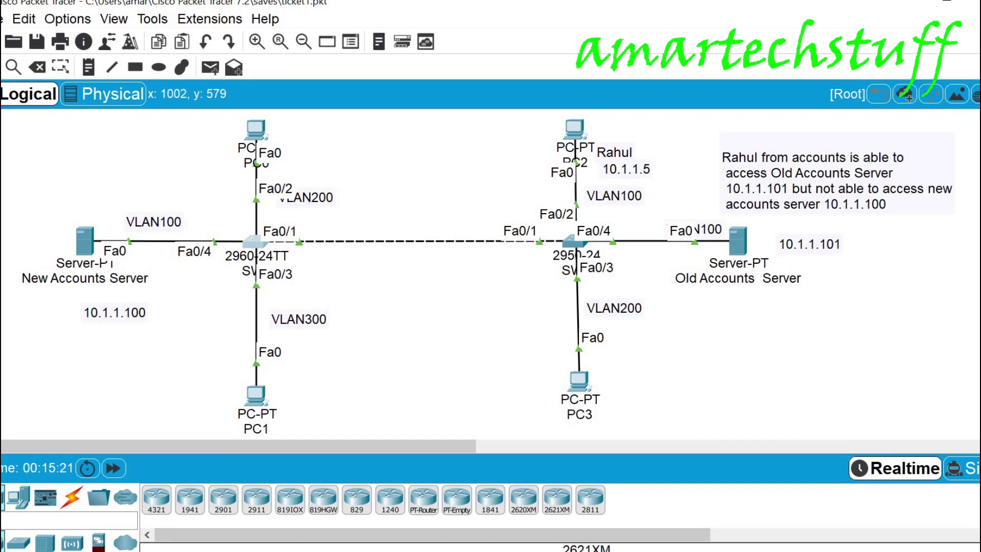
Open SW1's command line and enter privileged EXEC mode with en.
click(658, 551)
click(876, 509)
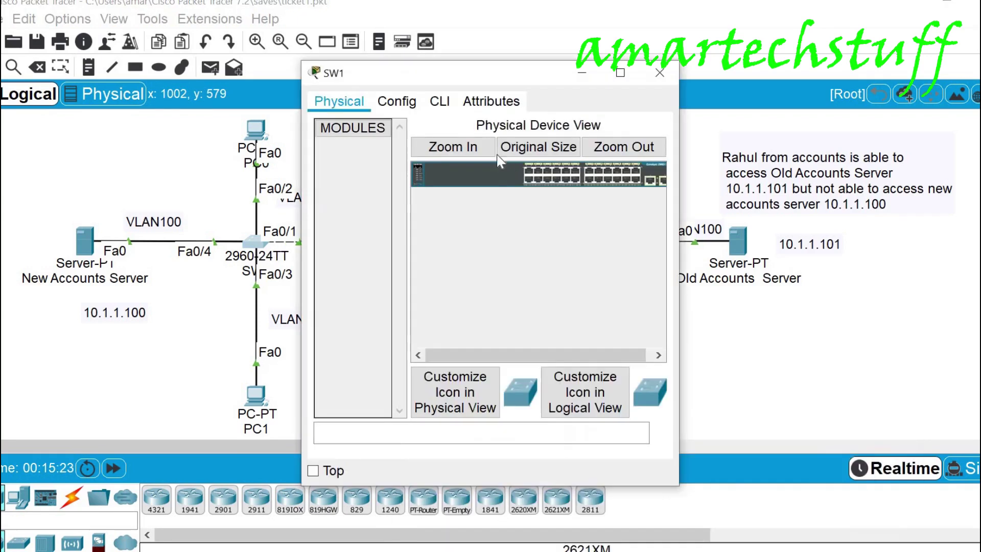
click(439, 101)
key(Return)
key(Return)
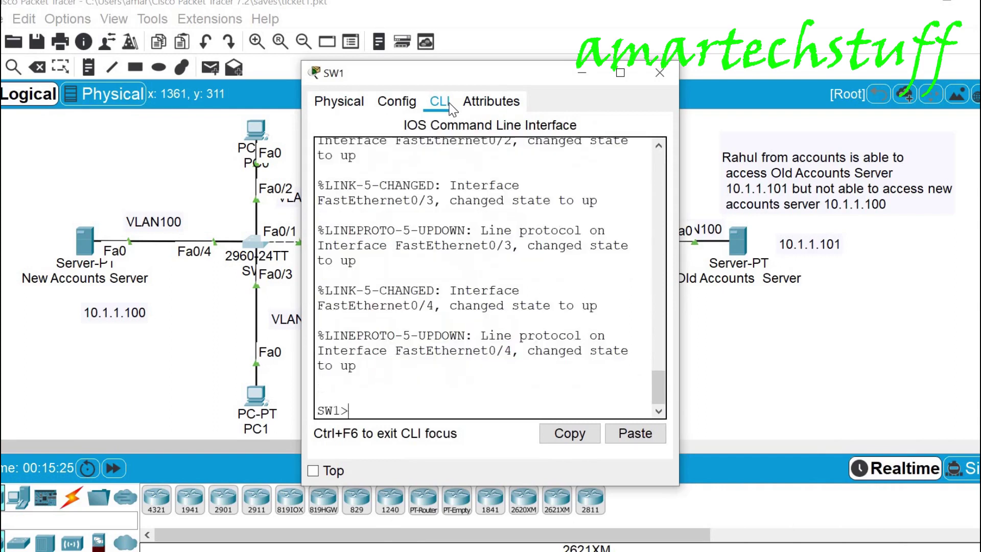
text(en)
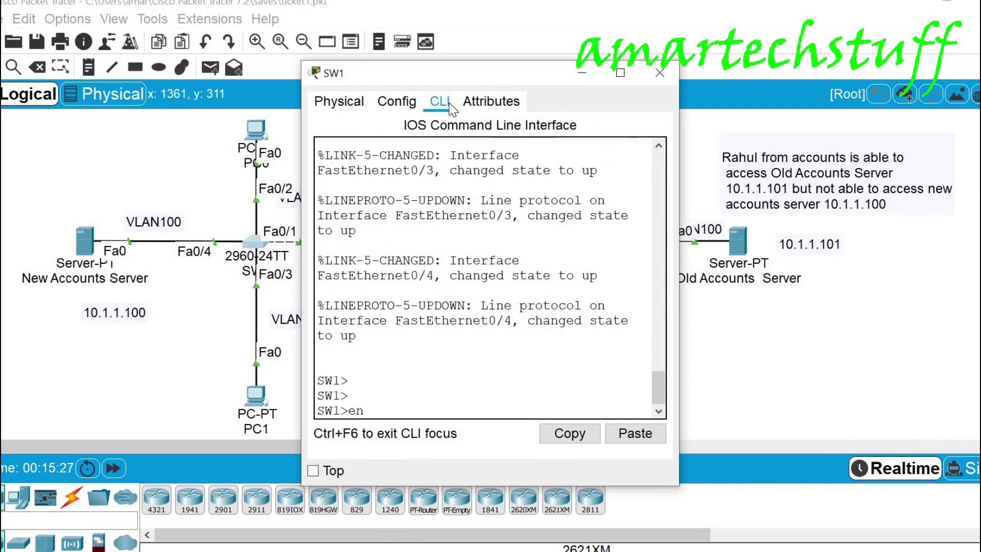
key(Return)
text(\)
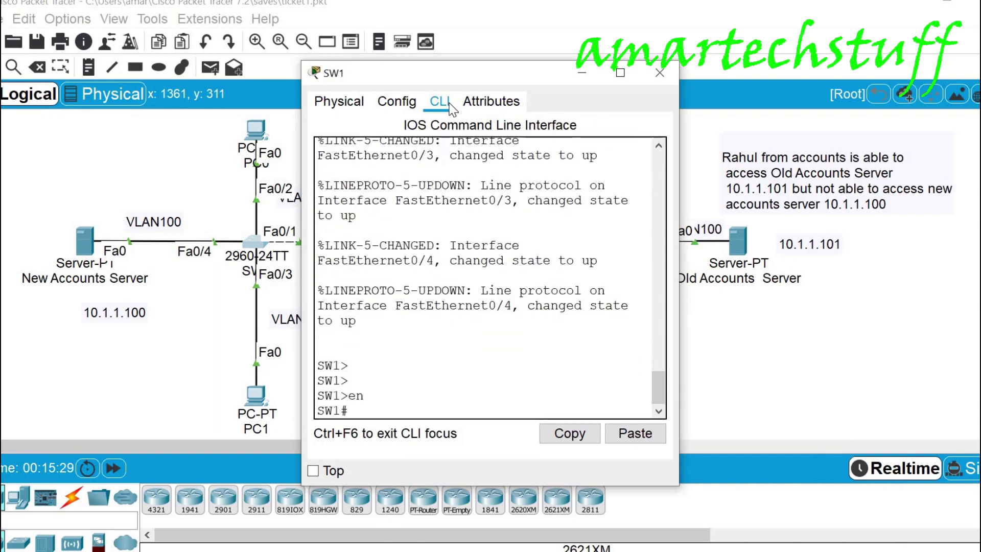
key(Return)
key(Return)
key(Return)
key(Return)
key(Return)
key(Return)
key(Return)
key(Return)
key(Return)
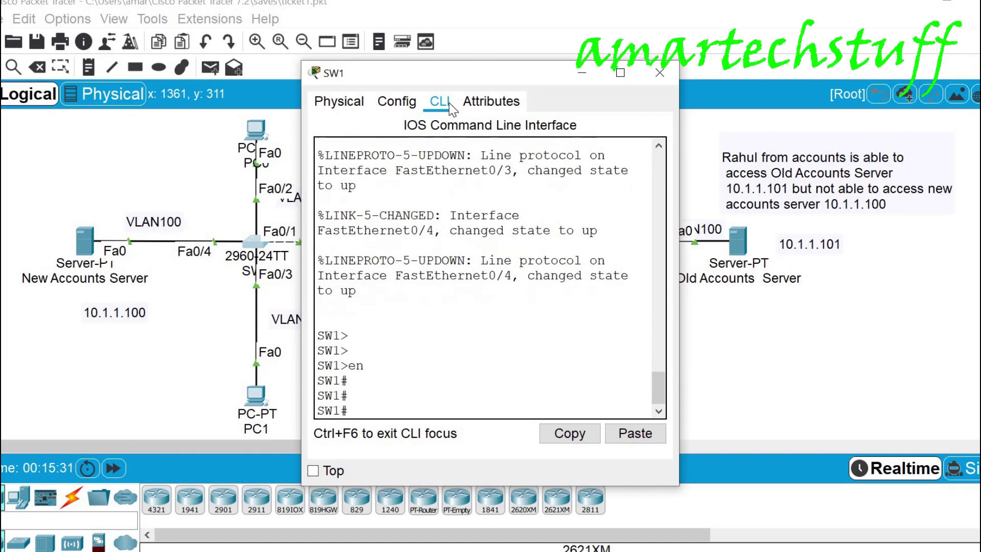
Run sh int fa0/1 on SW1, enlarge the window to examine the interface status, and put the window away.
text(sh int fa0/4)
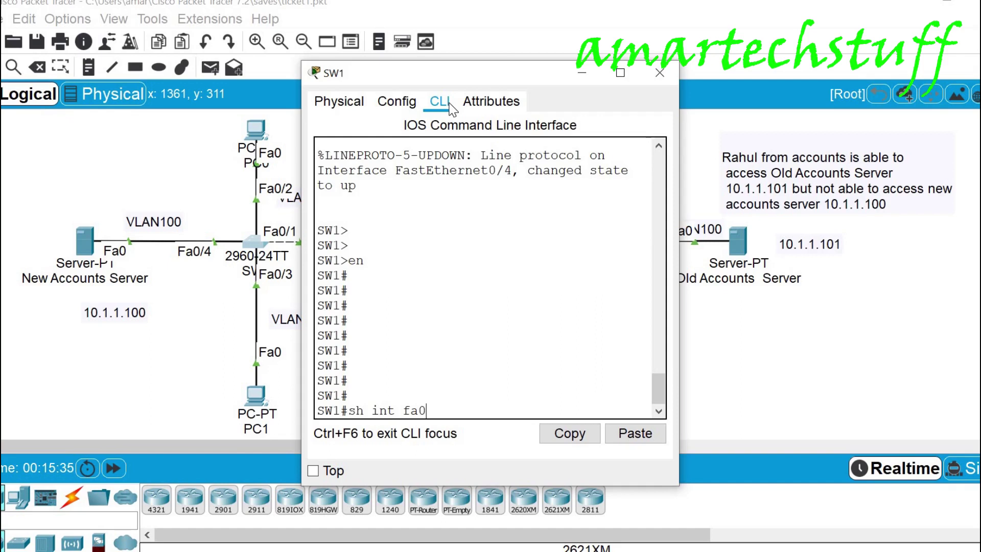
key(Return)
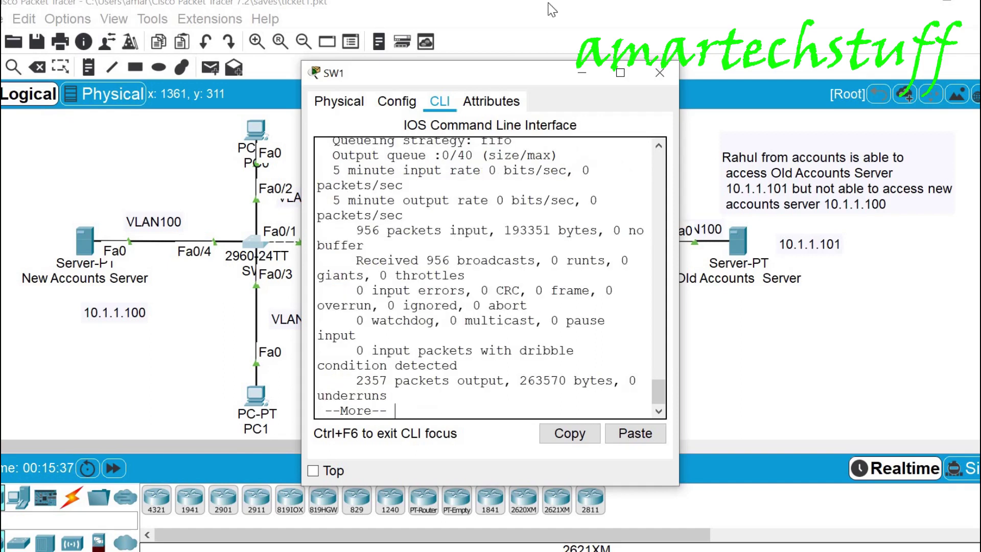
click(620, 73)
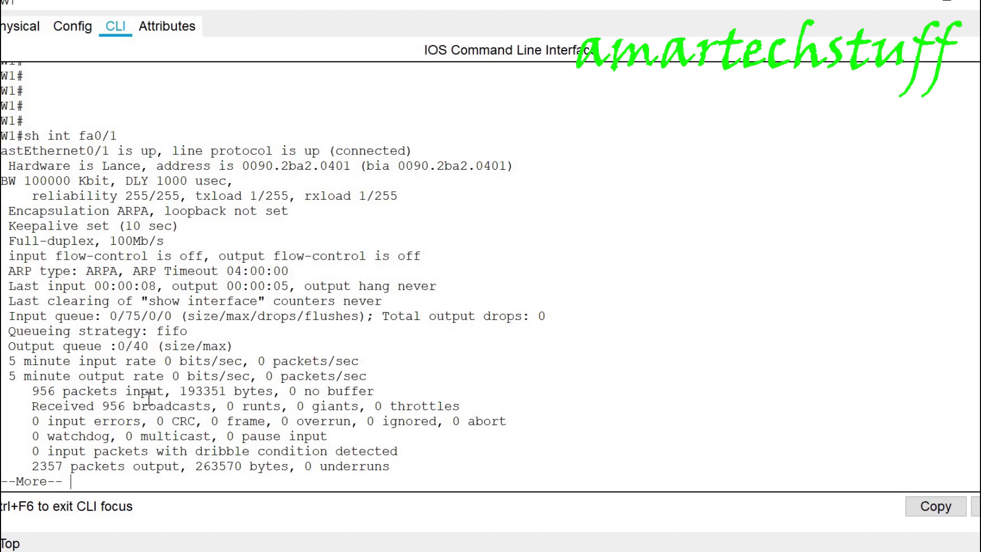
click(53, 125)
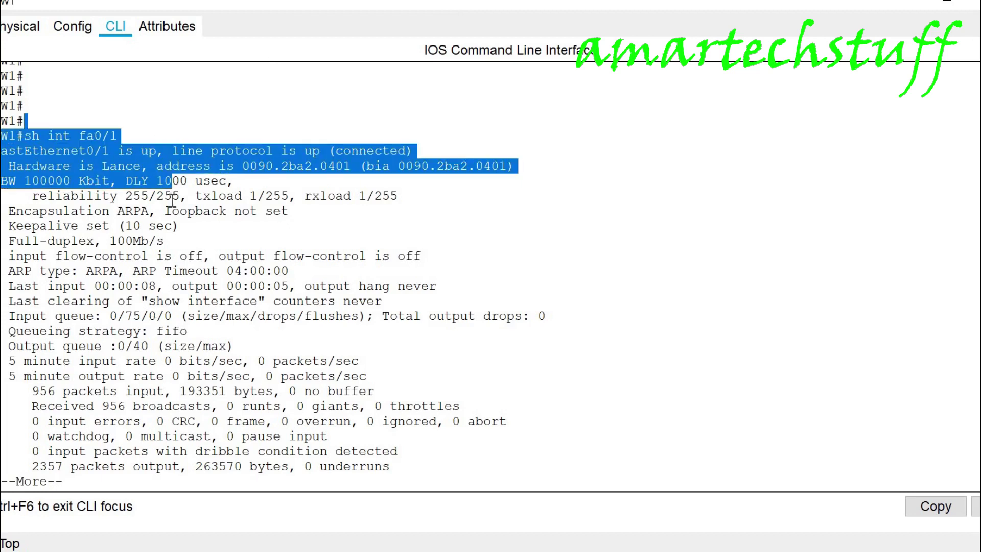
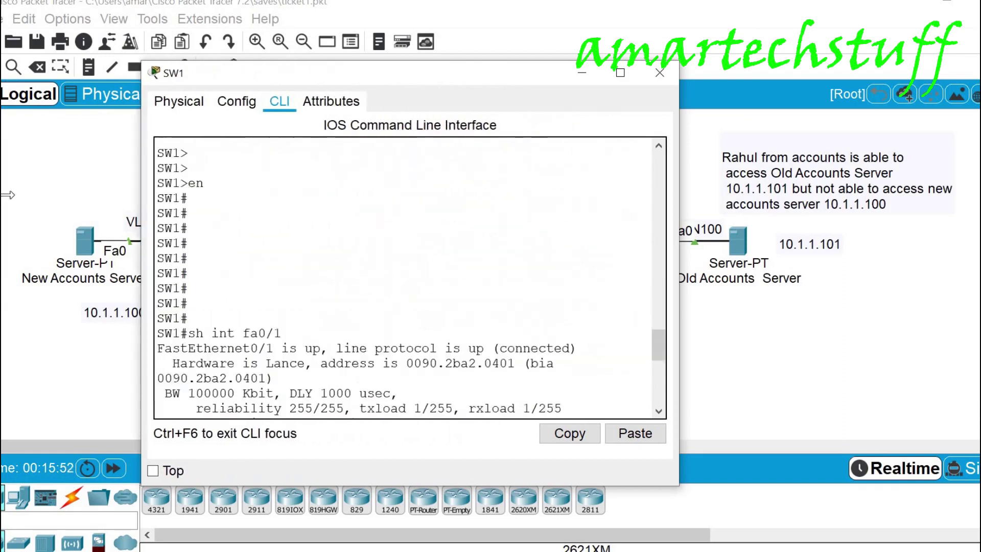
drag(679, 227, 946, 217)
click(667, 43)
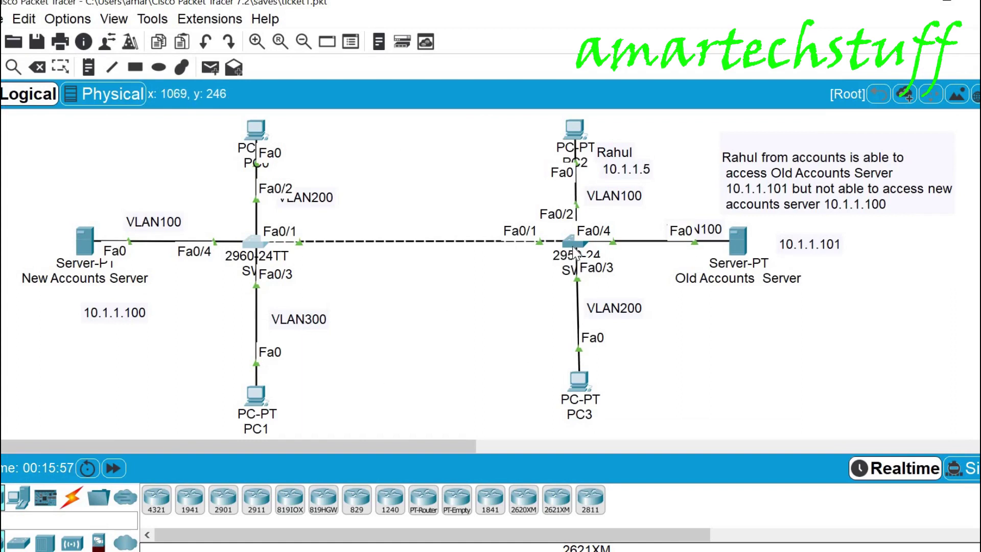
Open SW2's command line, widen its window, and enter privileged EXEC mode with en.
click(575, 244)
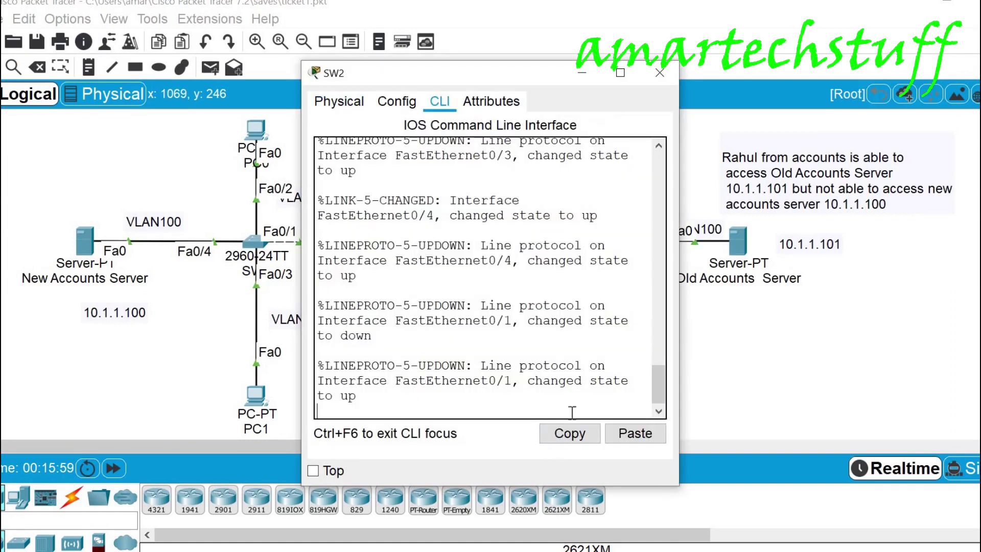
key(Return)
key(Return)
key(Return)
key(Return)
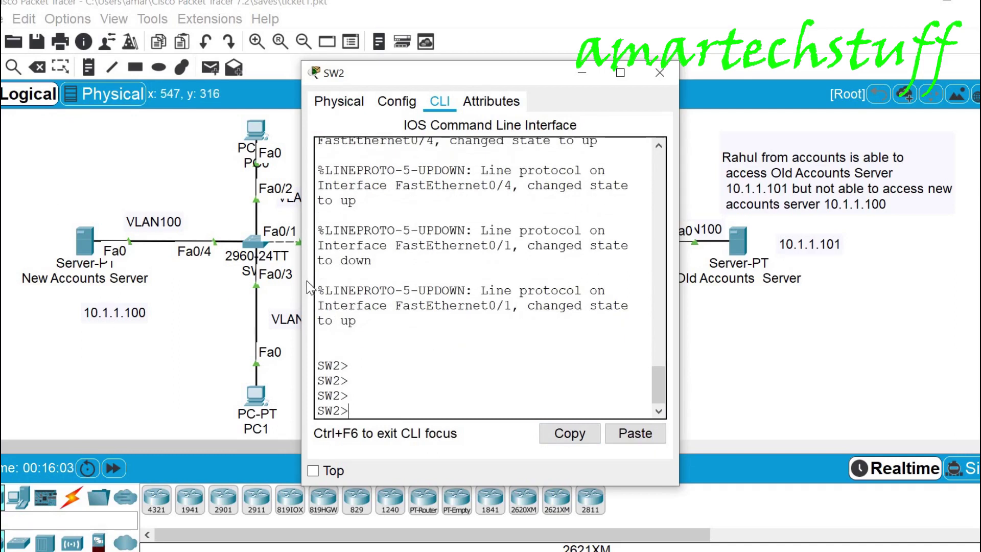
drag(302, 285, 38, 275)
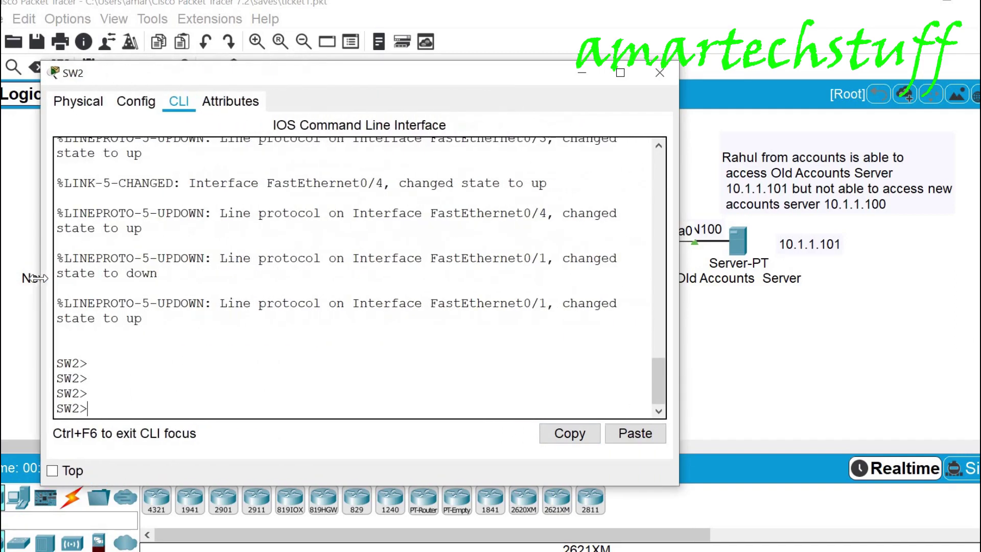
text(en)
key(Return)
key(Return)
key(Return)
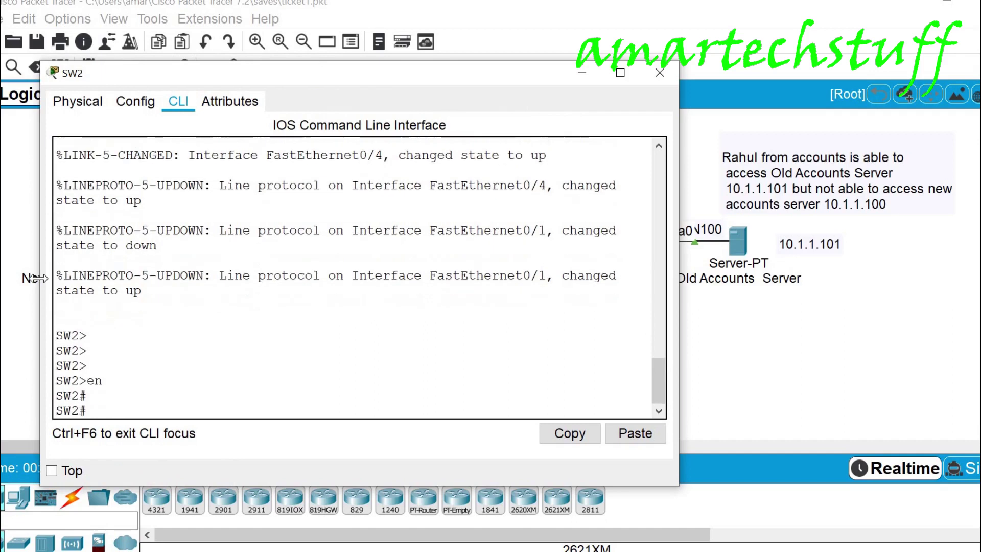
Run sh int fa0/1 on SW2, examine the interface status, and move the window off the SW1 part of the topology.
text(sh int fa0/1)
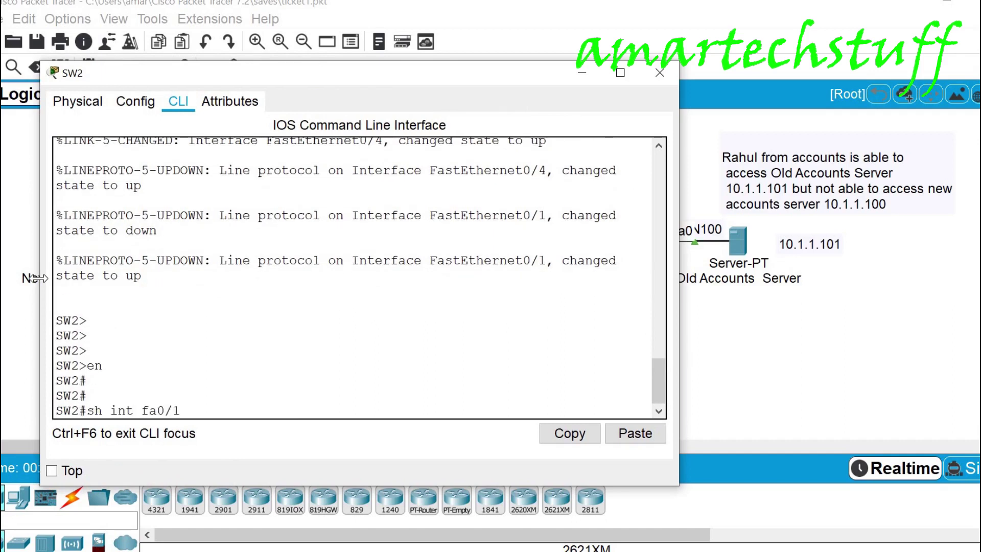
key(Return)
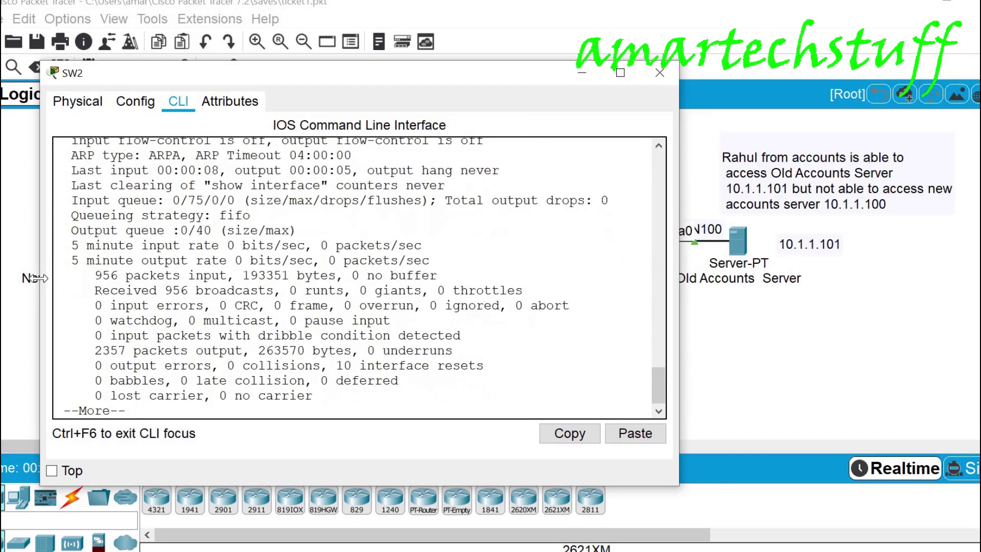
scroll(317, 251, up, 2)
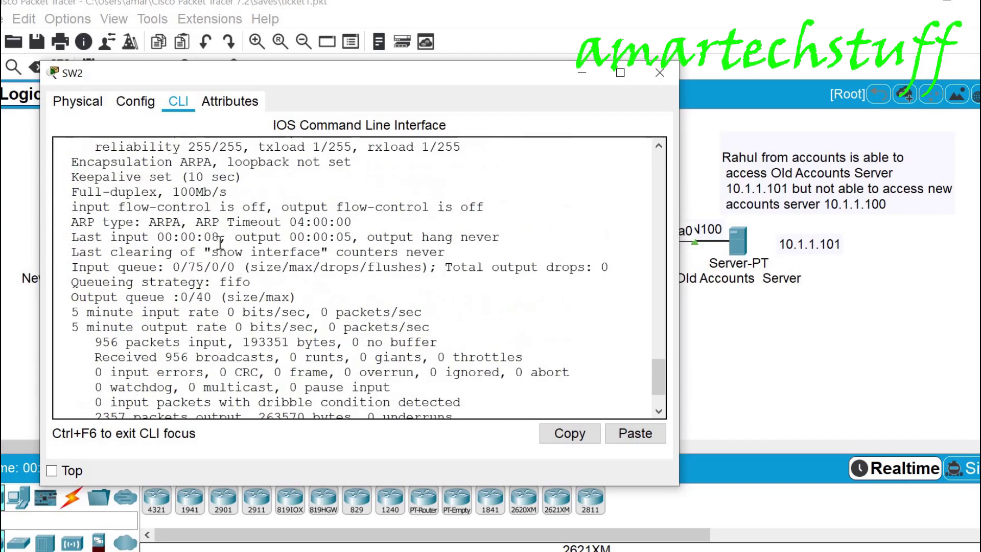
scroll(220, 242, up, 3)
drag(149, 187, 375, 367)
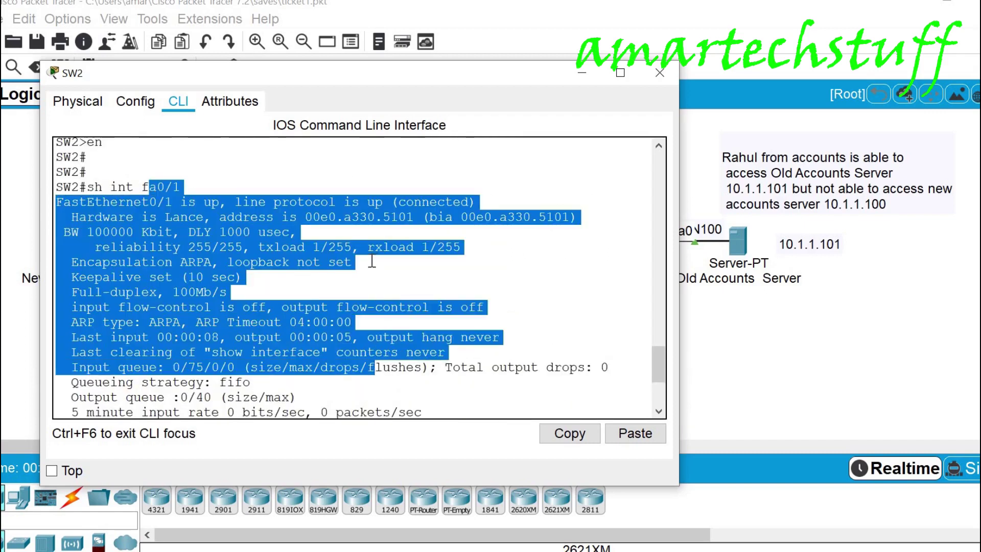
click(372, 260)
scroll(372, 261, down, 5)
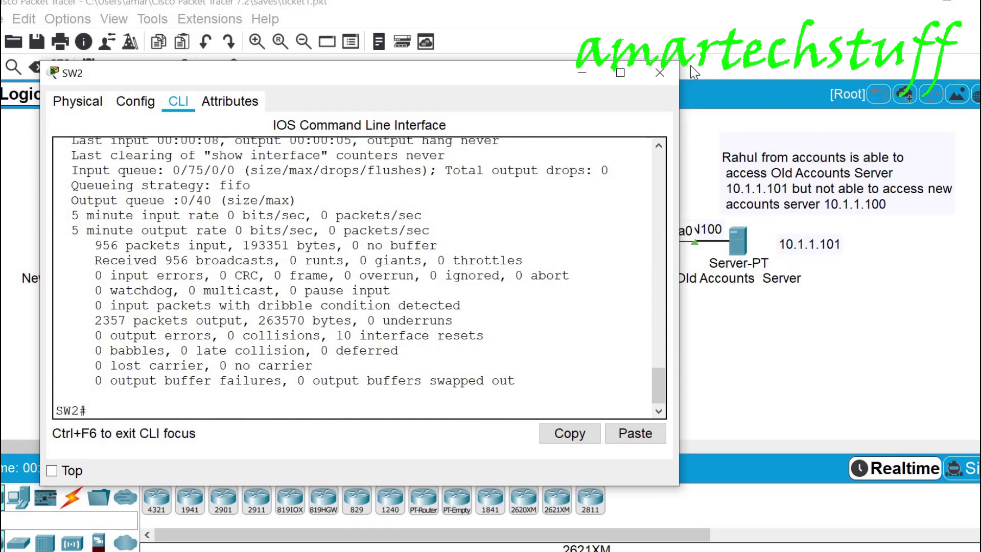
drag(620, 75, 793, 63)
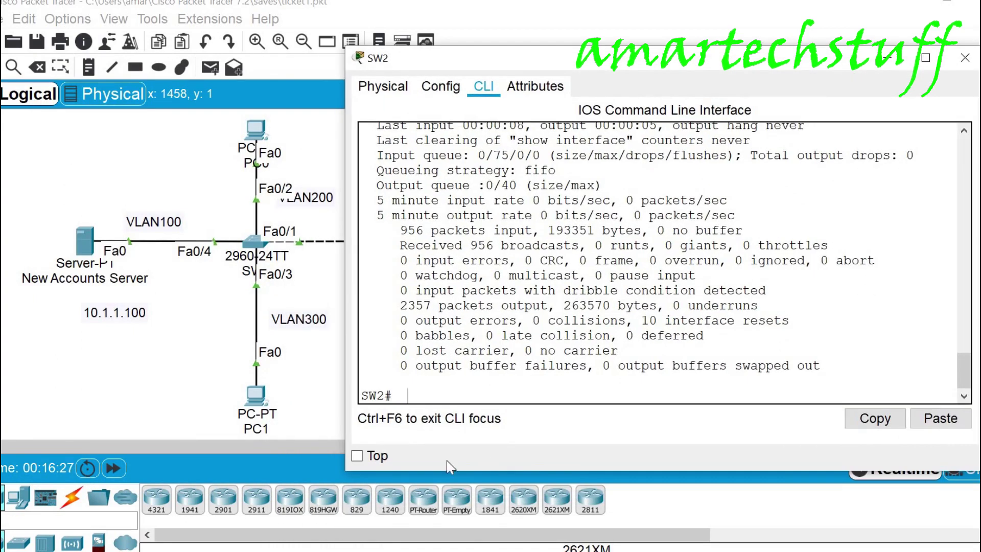
Return to SW1's command line, run sh vlan brief, examine the port assignments of VLANs 100, 200 and 300, and put the window away.
key(alt+Tab)
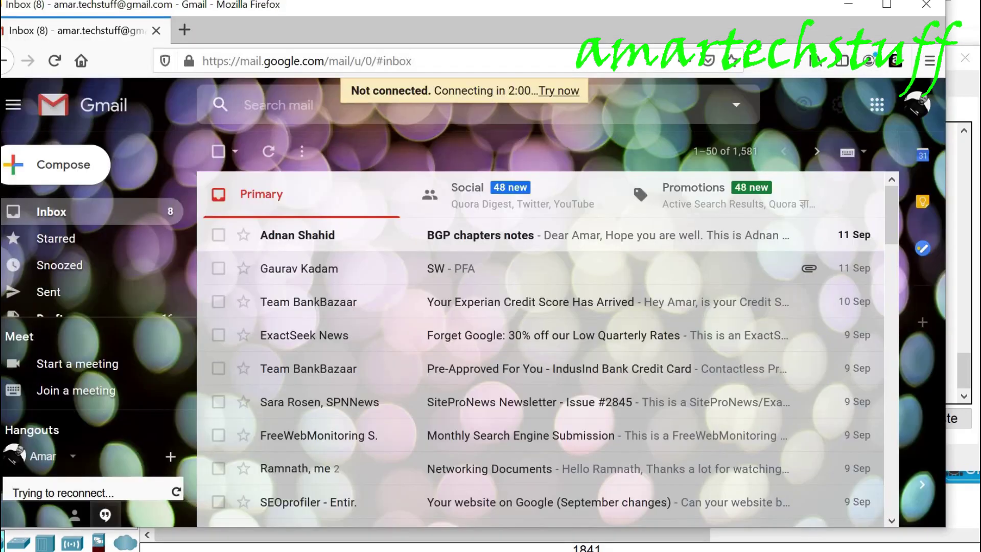
key(alt+Tab)
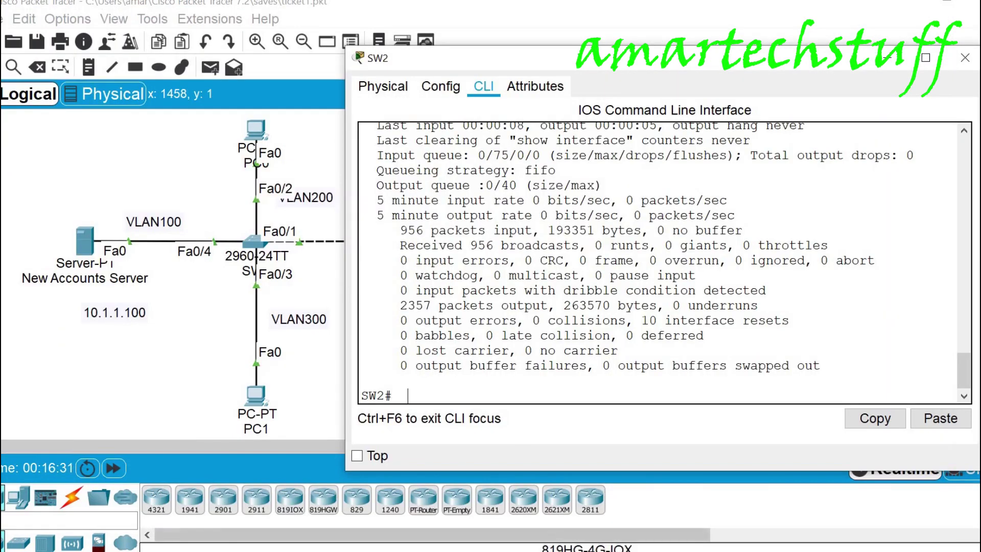
mouse_move(621, 517)
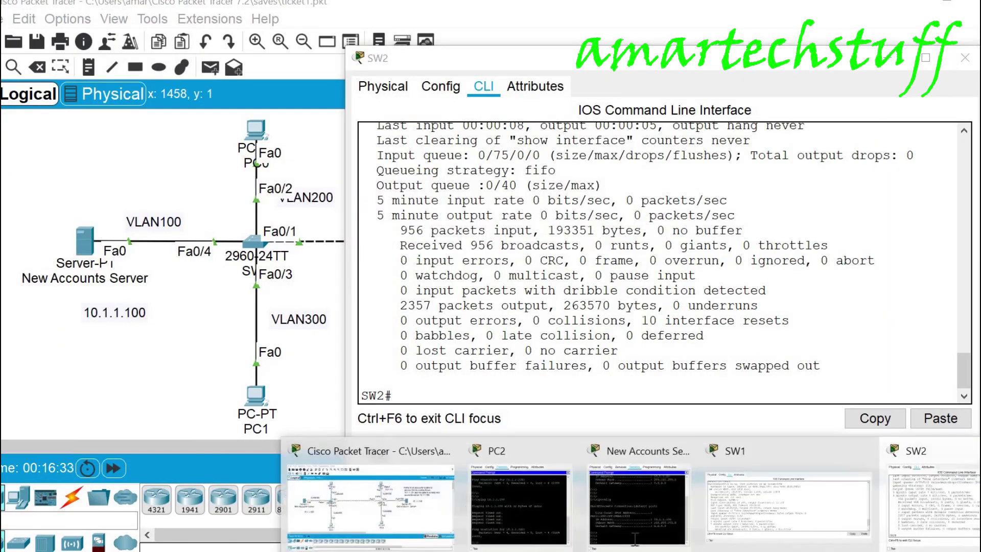
click(748, 511)
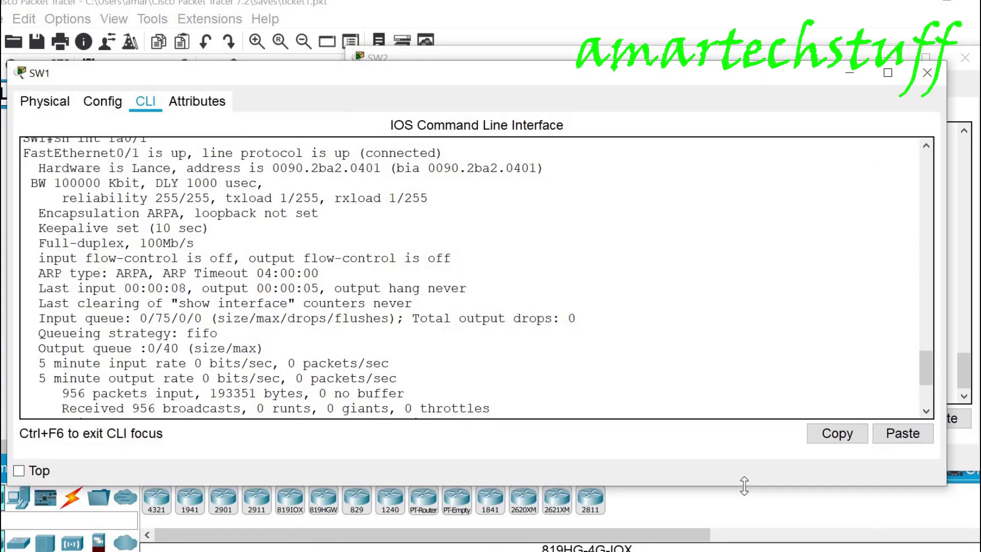
text(sh val)
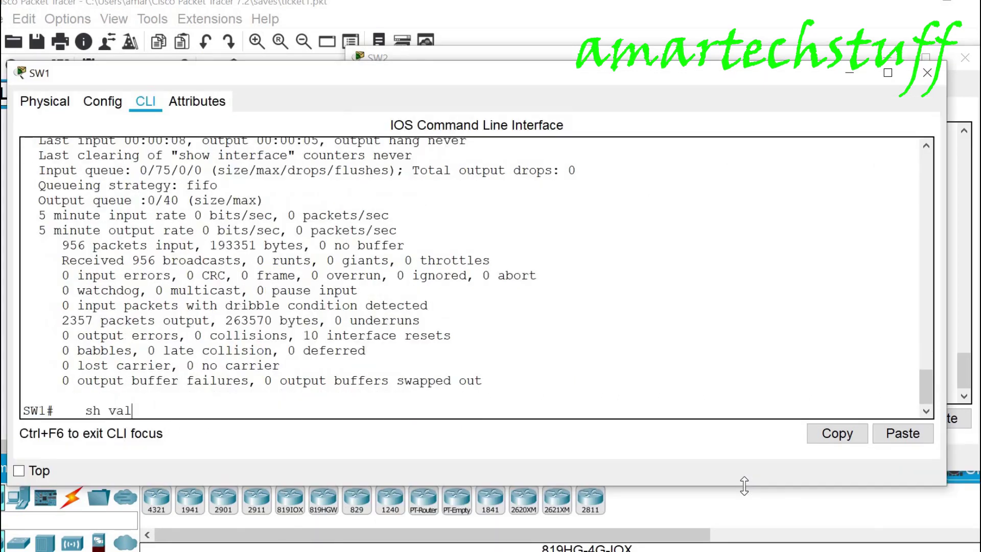
key(BackSpace)
key(BackSpace)
text(lan bri)
key(Tab)
key(Return)
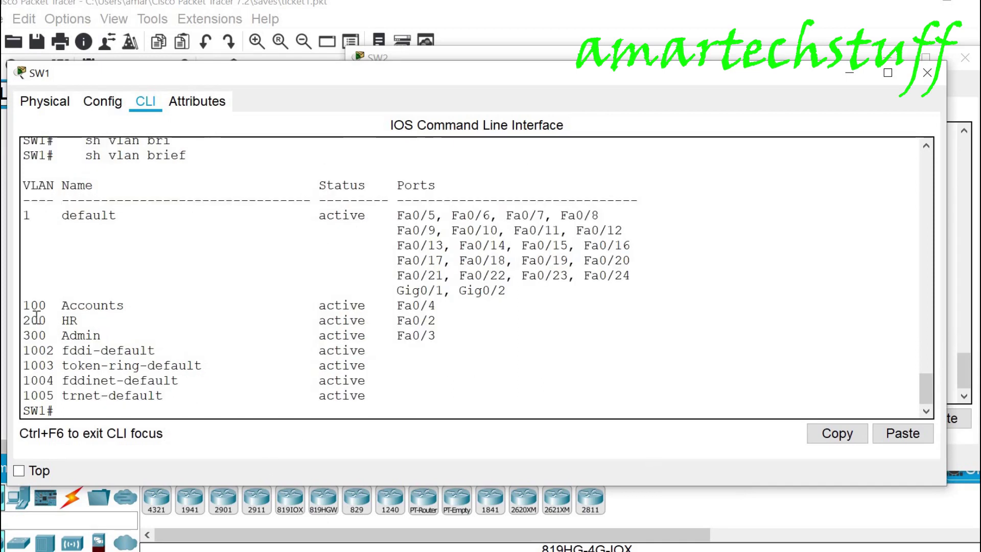
drag(24, 304, 573, 343)
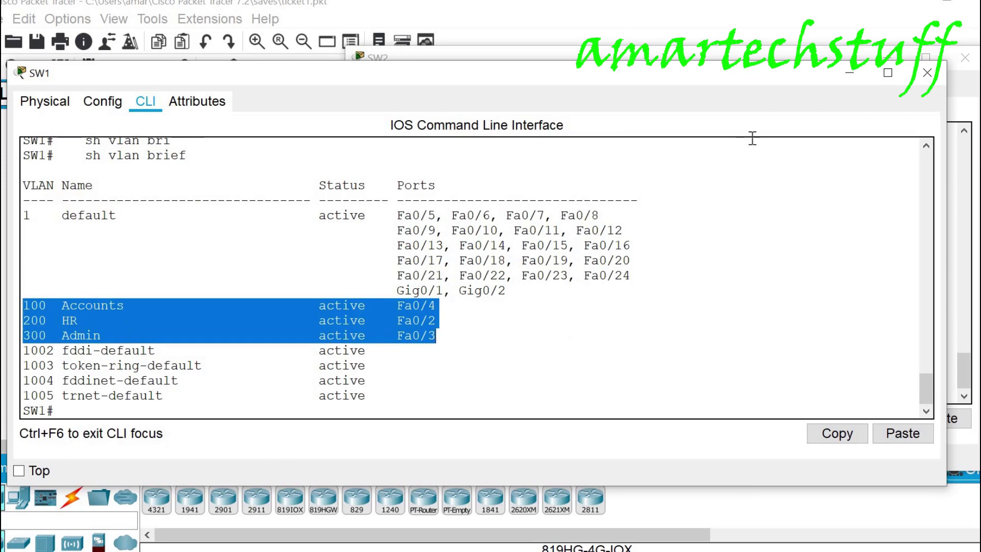
click(849, 73)
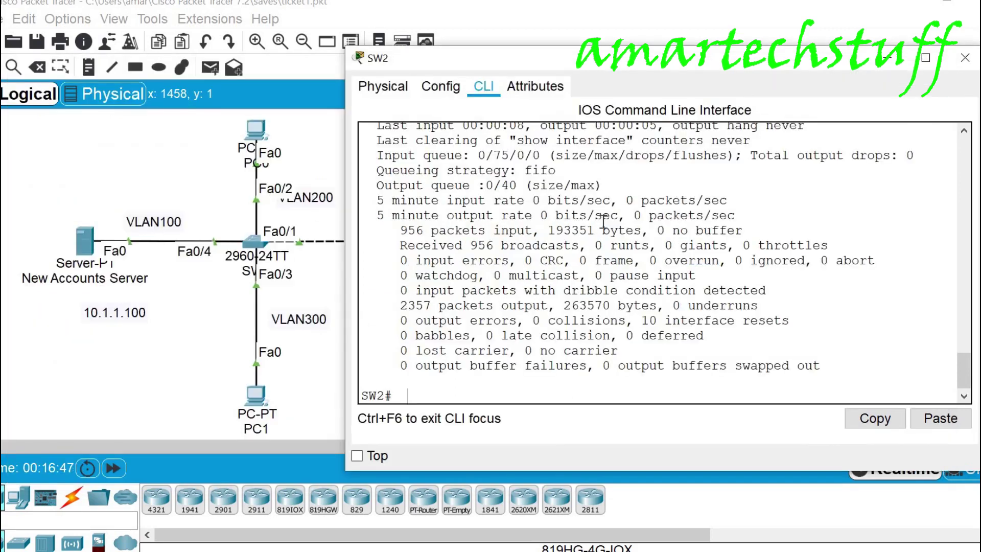
Run sh vlan brief on SW2 and examine its VLAN list and port assignments.
text(sh vlan br)
key(Tab)
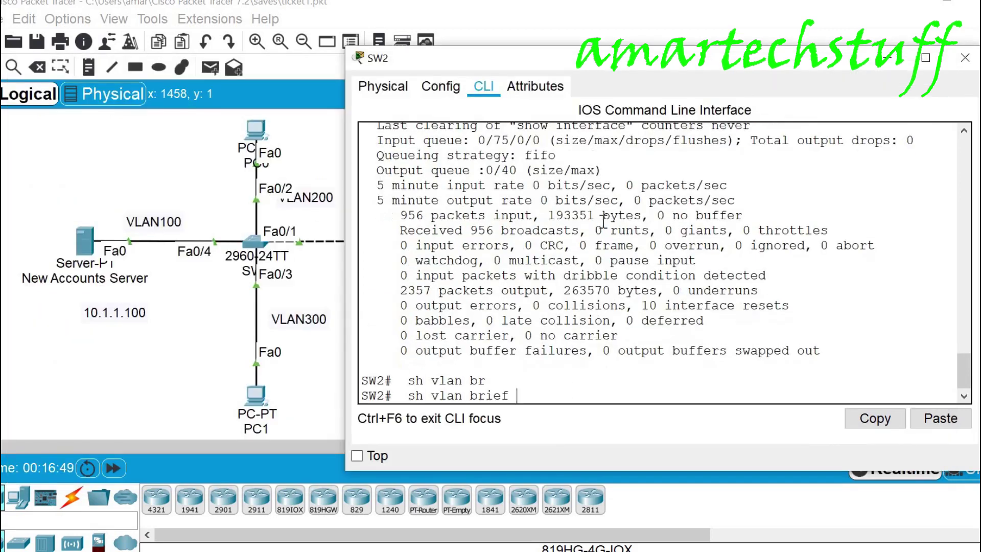
key(Return)
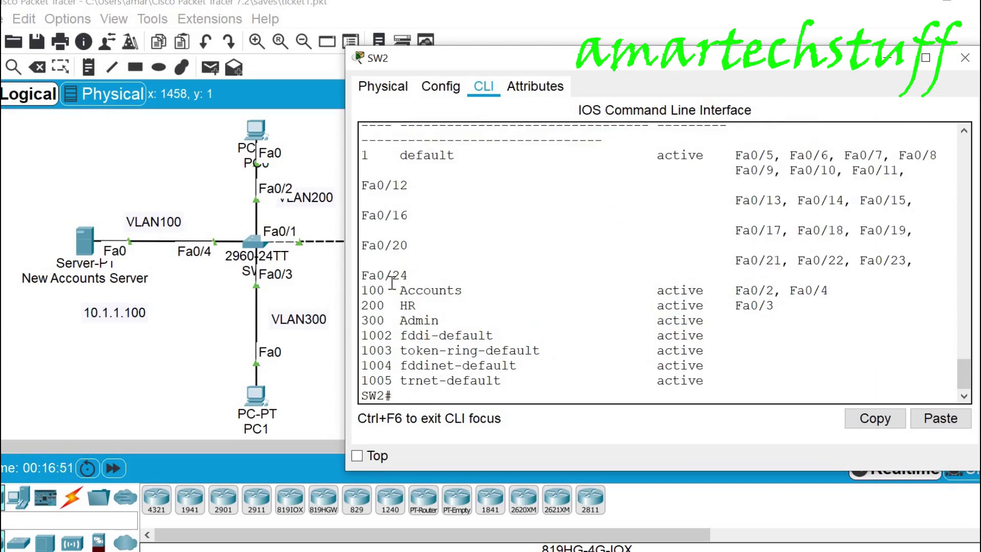
drag(362, 290, 378, 291)
drag(495, 394, 495, 394)
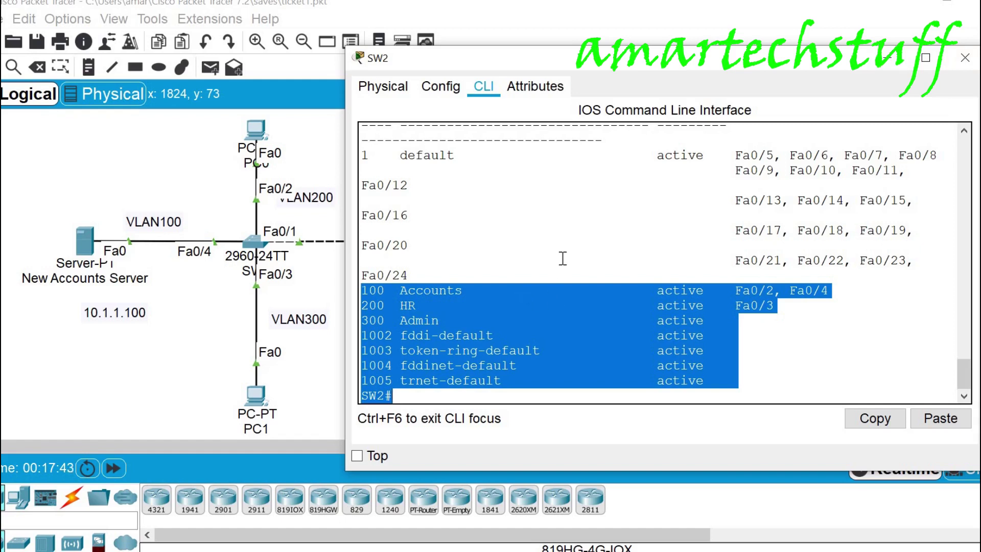
Return to the topology, mark both Fa0/1 ports, and write Trunk with underlines above the link between SW1 and SW2.
scroll(541, 226, up, 1)
click(312, 212)
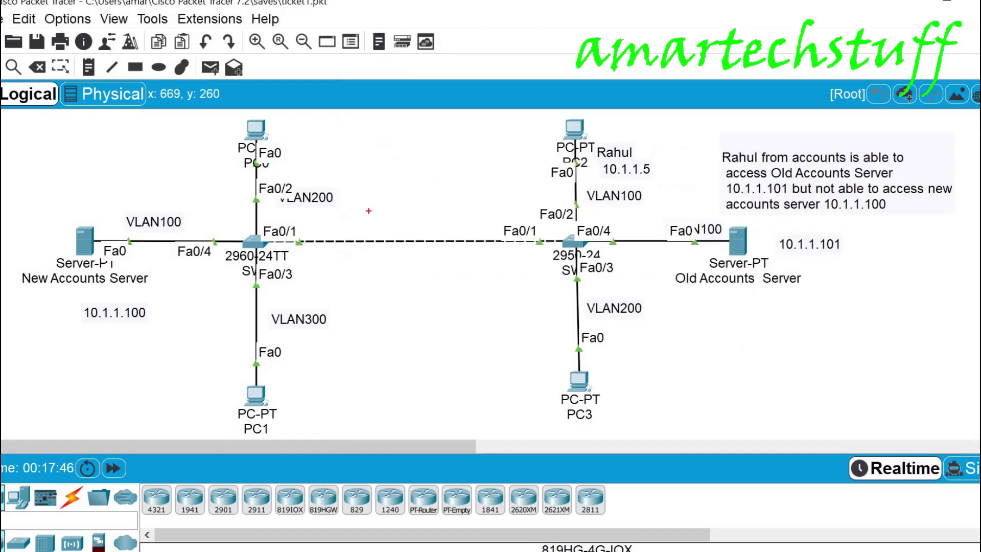
drag(283, 215, 303, 213)
mouse_move(350, 207)
mouse_down()
mouse_move(378, 200)
mouse_move(376, 229)
mouse_move(385, 205)
mouse_move(388, 220)
mouse_move(415, 204)
mouse_move(418, 225)
mouse_move(438, 200)
mouse_move(443, 223)
mouse_up()
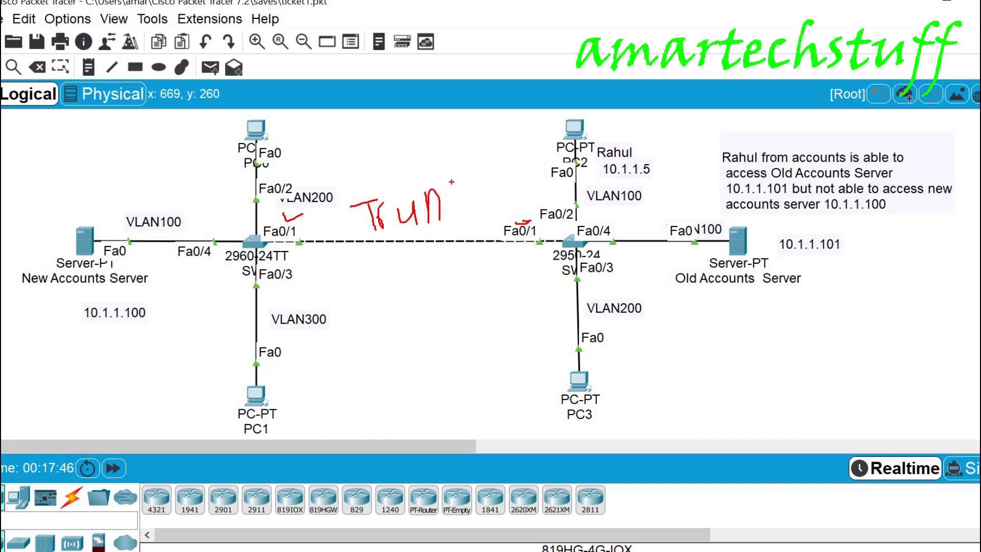
drag(452, 179, 451, 215)
mouse_move(464, 185)
mouse_down()
mouse_move(453, 204)
mouse_move(477, 209)
mouse_up()
drag(388, 253, 509, 213)
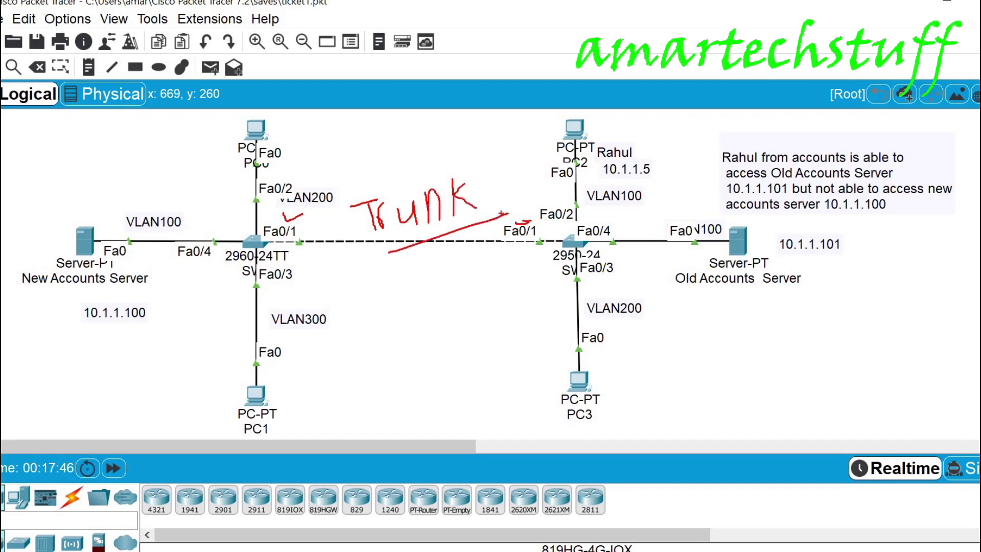
drag(431, 256, 493, 230)
Circle VLAN100 near New Accounts Server, mark SW1's other VLAN labels, write A at Fa0/4 and Fa0/3, underline Fa0/1, and clear the annotations.
mouse_move(166, 193)
mouse_down()
mouse_move(116, 195)
mouse_move(106, 233)
mouse_move(176, 239)
mouse_move(205, 209)
mouse_move(167, 182)
mouse_up()
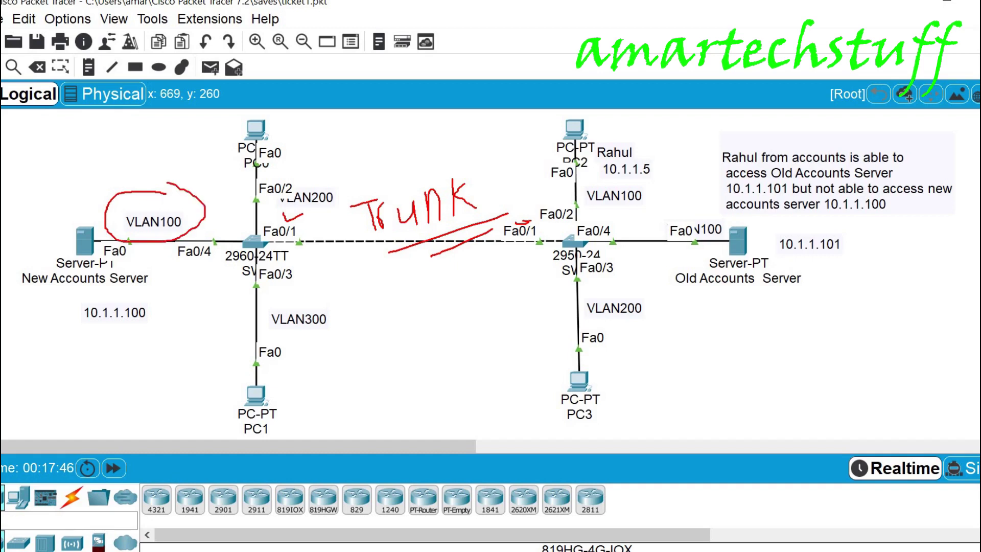
drag(310, 335, 338, 333)
drag(319, 210, 341, 206)
drag(247, 220, 266, 217)
mouse_move(219, 217)
mouse_down()
mouse_move(222, 239)
mouse_move(232, 237)
mouse_up()
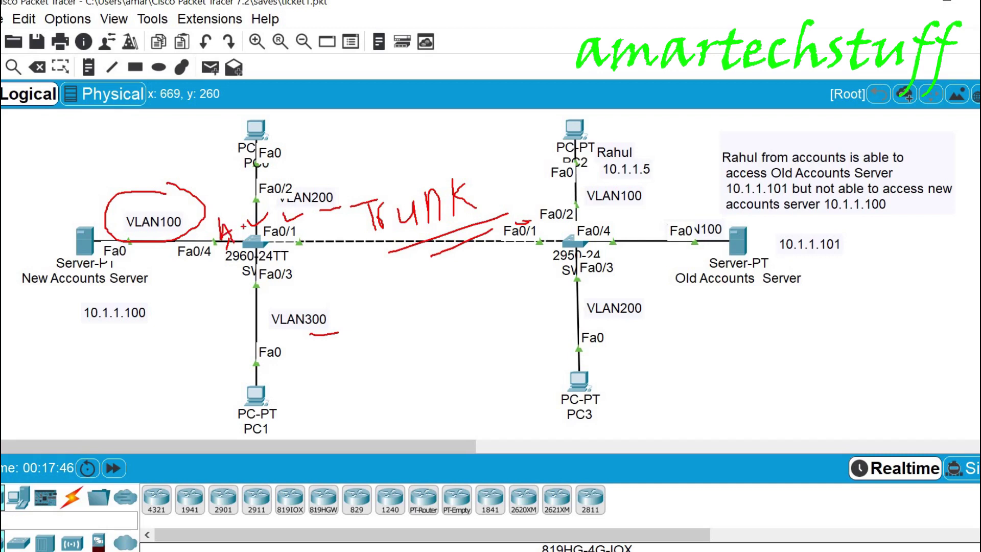
mouse_move(271, 318)
mouse_down()
mouse_move(273, 294)
mouse_move(284, 305)
mouse_up()
mouse_move(281, 236)
mouse_down()
mouse_move(312, 230)
mouse_move(306, 237)
mouse_up()
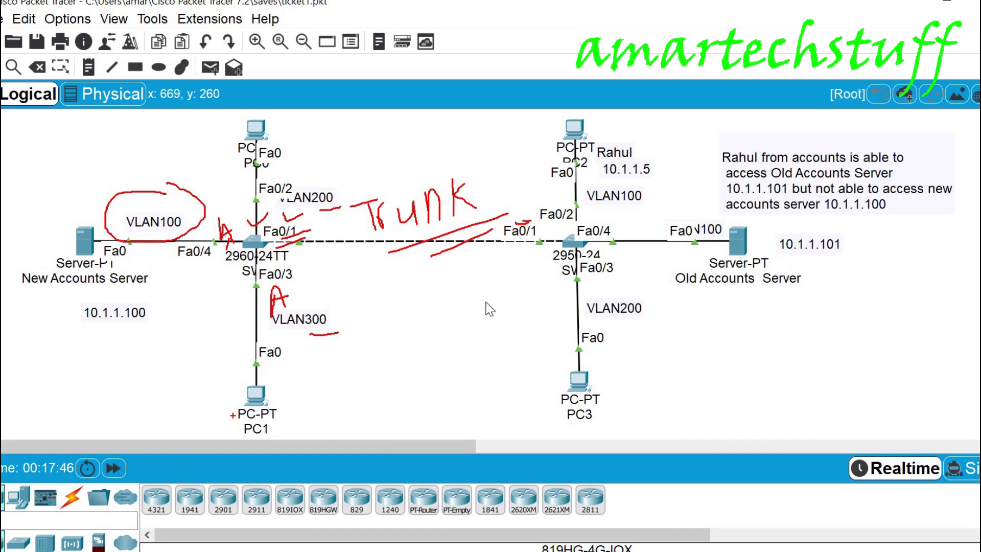
key(Escape)
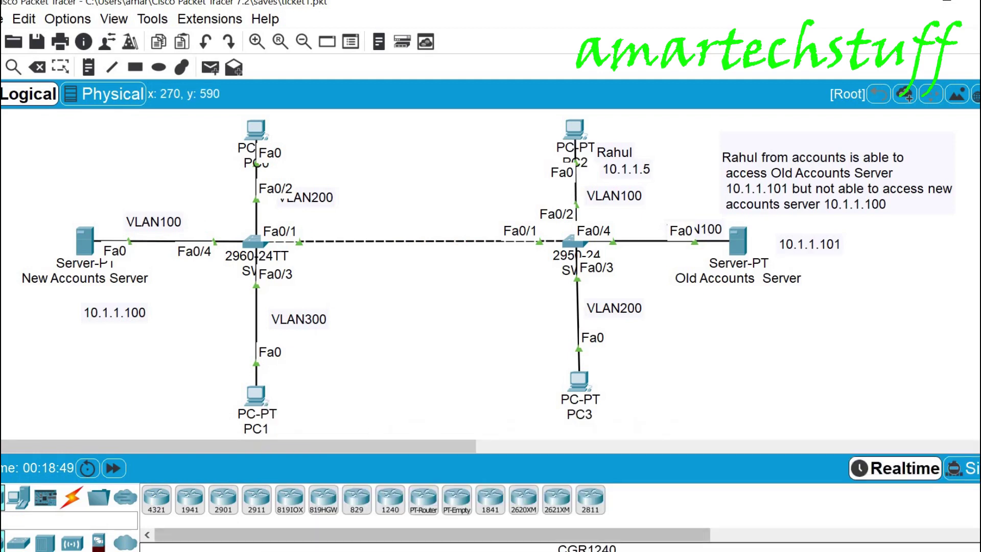
Return to SW1's command line, run sh int trunk, and examine Fa0/1's trunk mode, encapsulation, status, native VLAN and allowed VLANs.
mouse_move(562, 511)
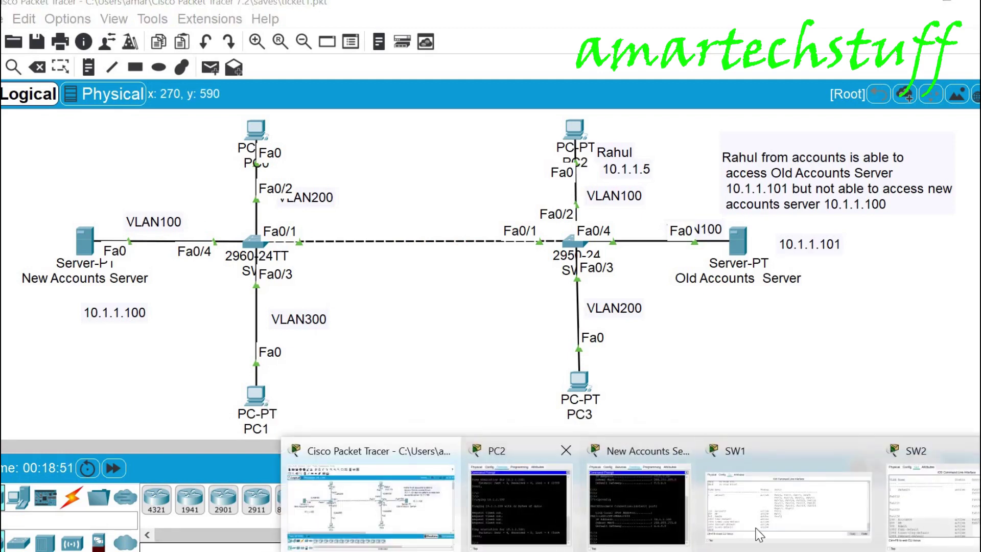
click(762, 511)
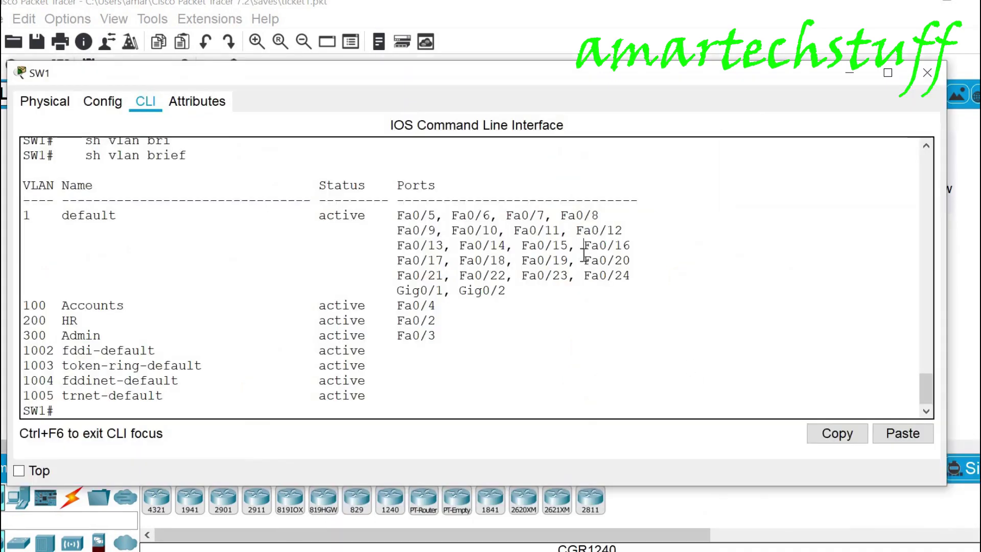
key(Return)
key(Return)
key(Return)
key(Return)
key(Return)
text(sh )
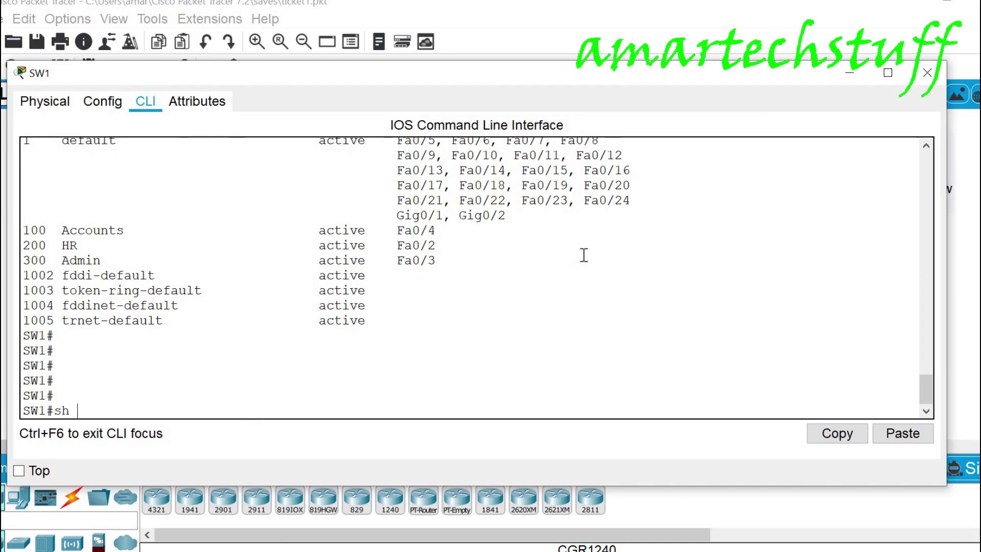
text(int tr)
key(Tab)
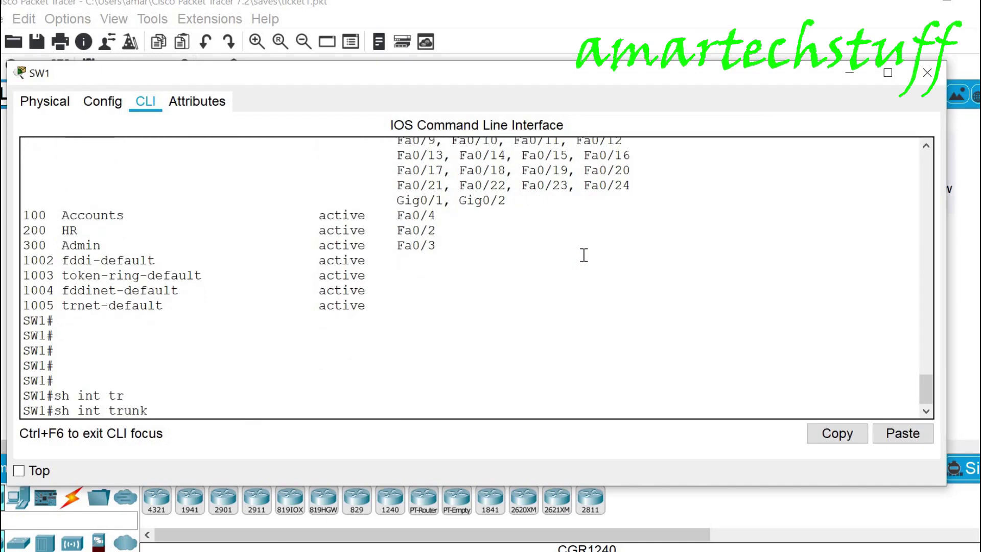
key(Return)
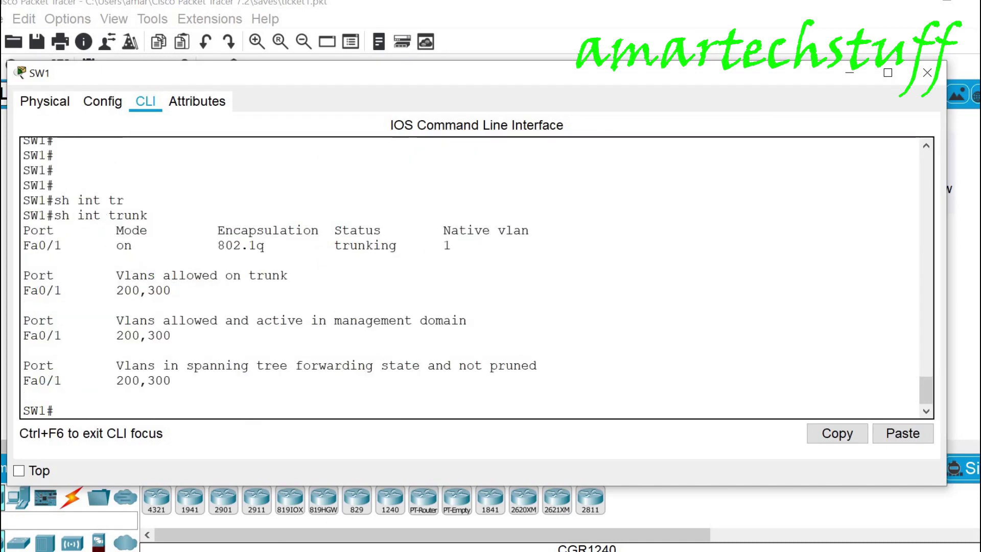
drag(38, 221, 365, 295)
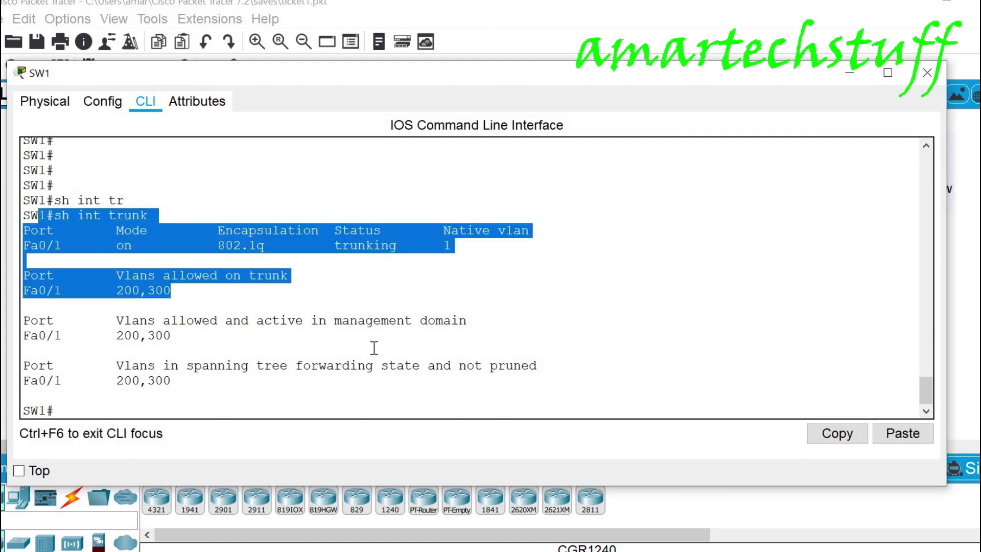
drag(374, 348, 170, 383)
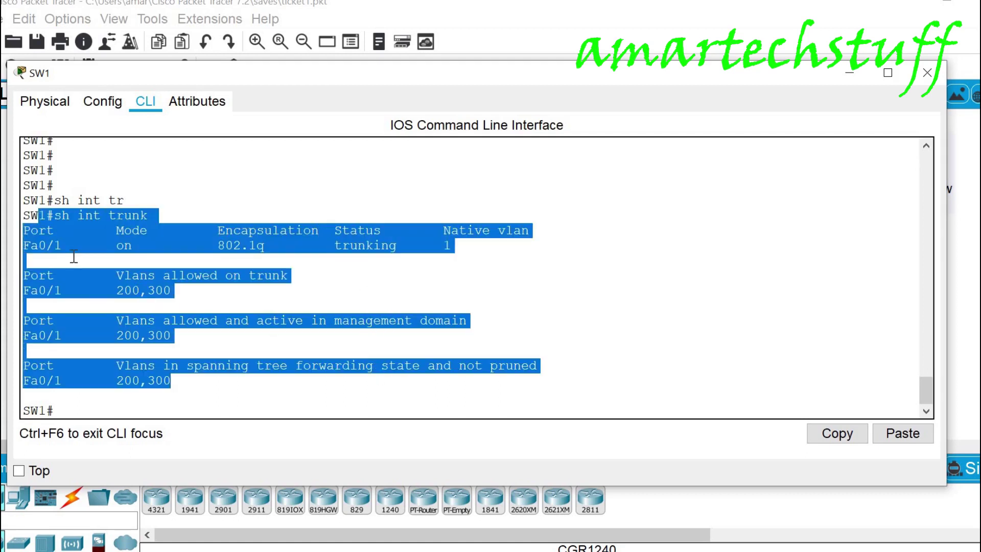
click(64, 250)
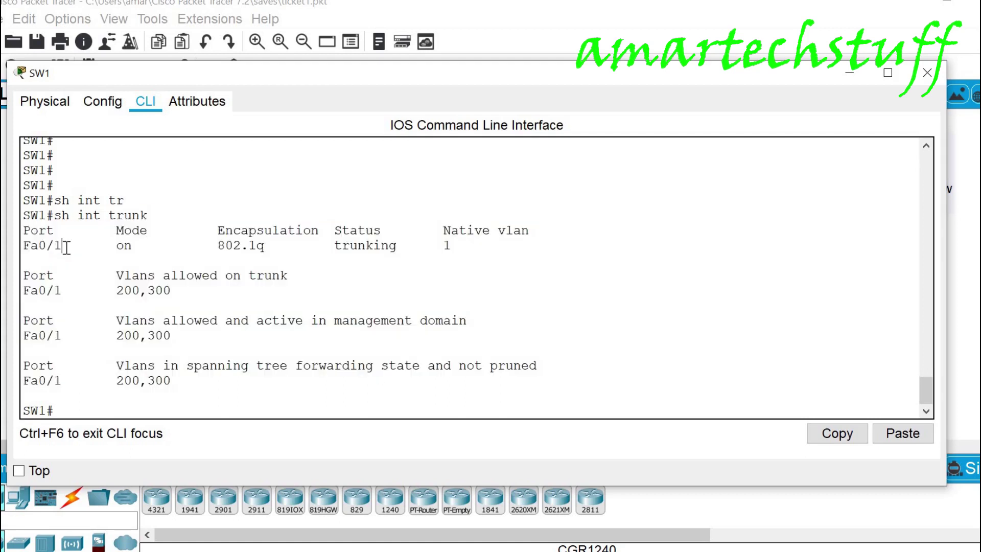
double_click(32, 246)
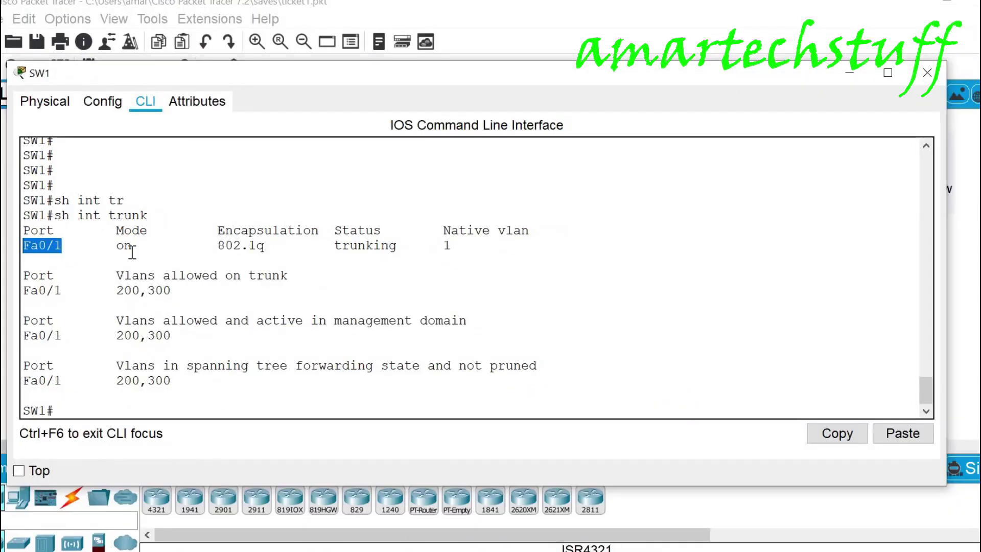
drag(39, 247, 472, 263)
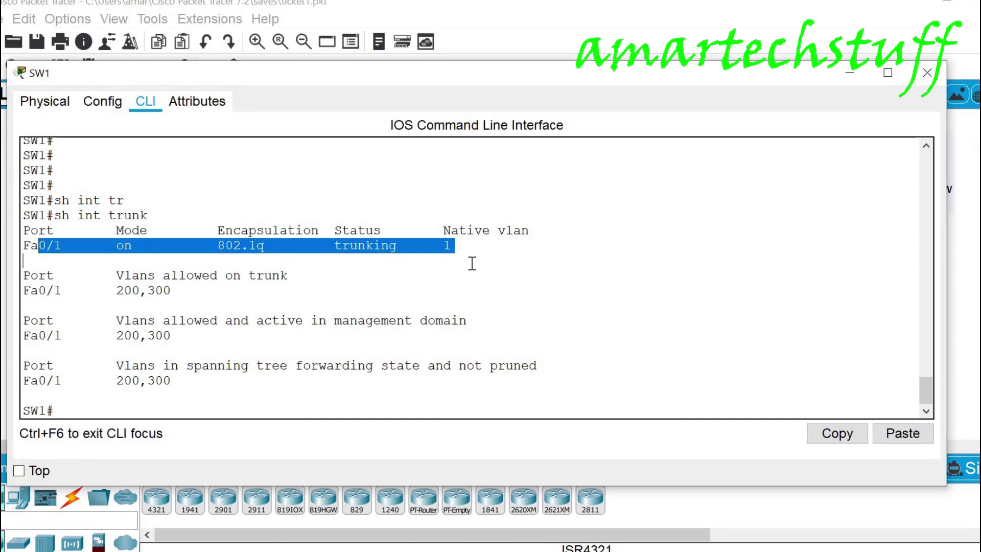
drag(133, 250, 117, 250)
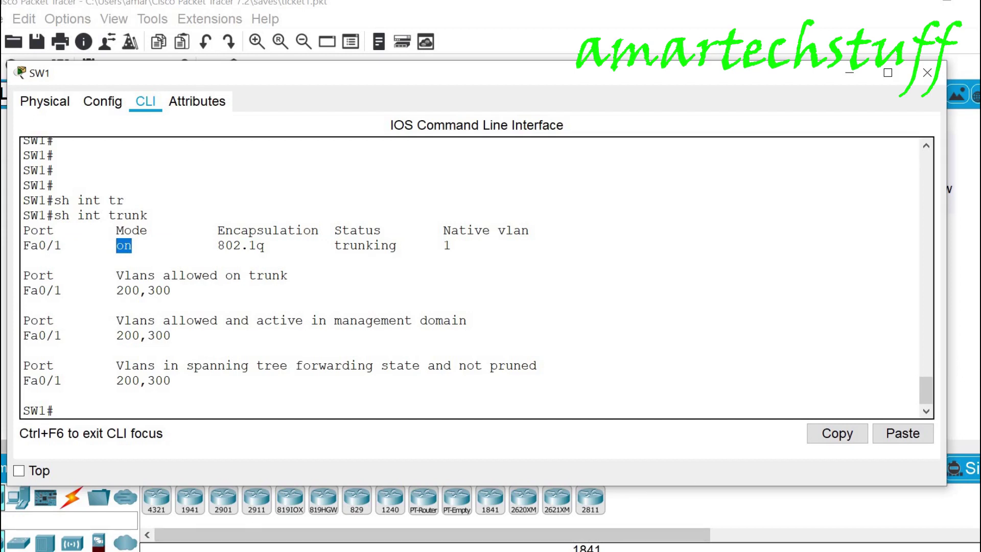
Switch to SW2's command line and run sh int trunk to list its trunk ports.
click(892, 550)
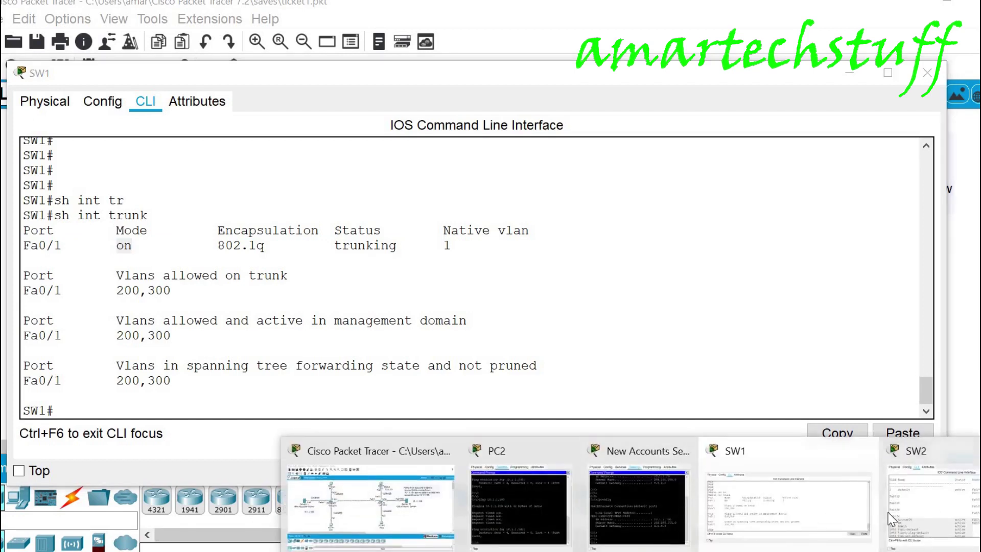
click(892, 518)
click(707, 339)
scroll(709, 342, down, 1)
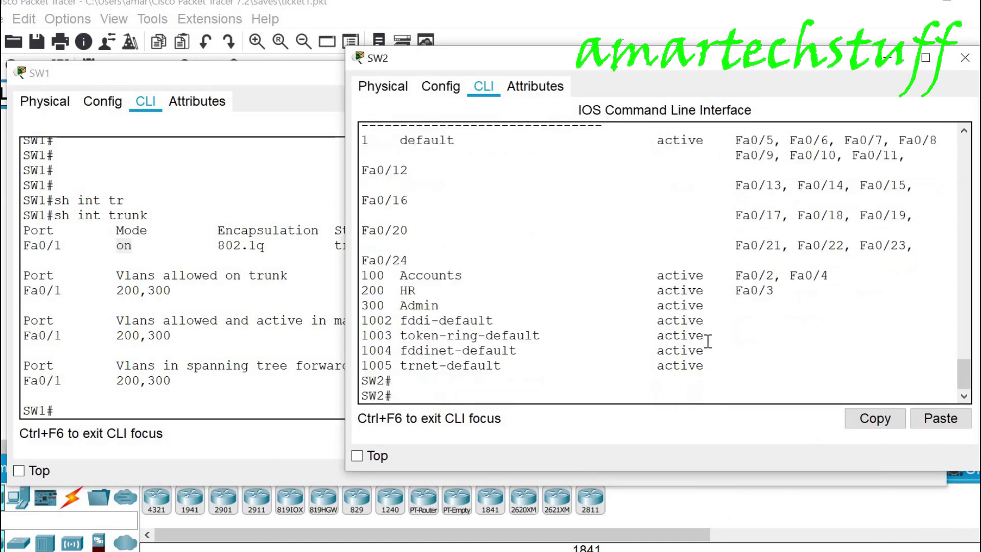
key(Return)
key(Return)
key(Return)
key(Return)
key(Return)
key(Return)
key(Return)
key(Return)
key(Return)
text(sh int)
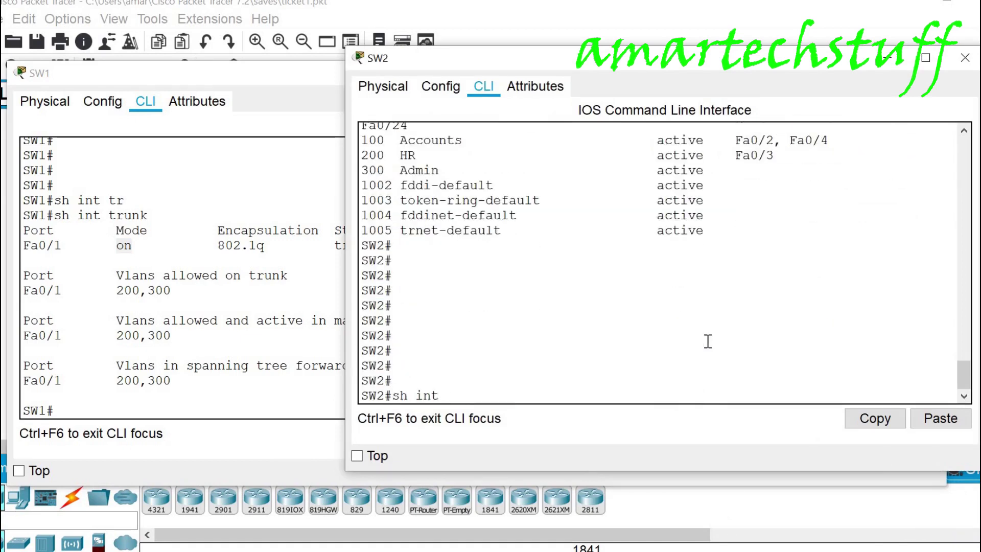
text( ro)
key(BackSpace)
key(BackSpace)
text(t)
key(Tab)
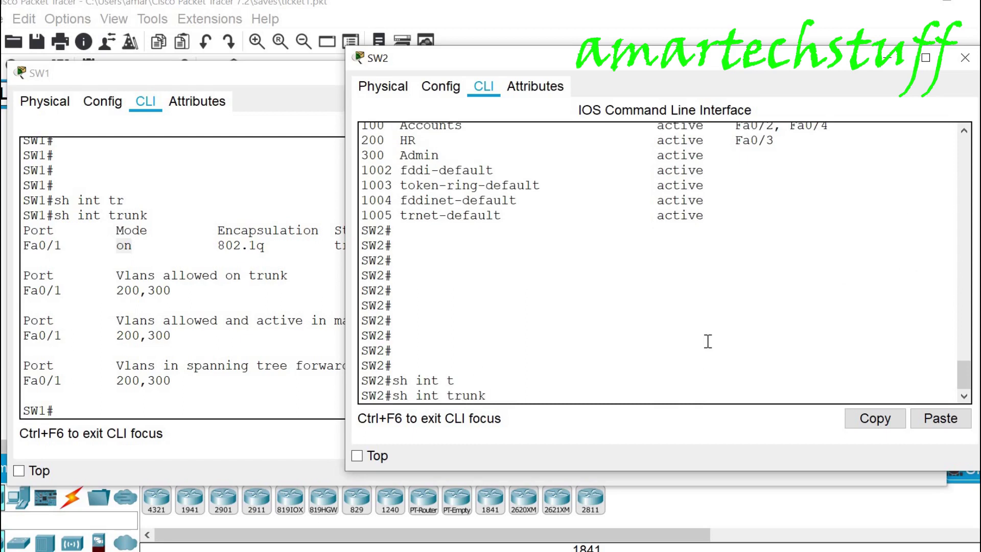
key(Return)
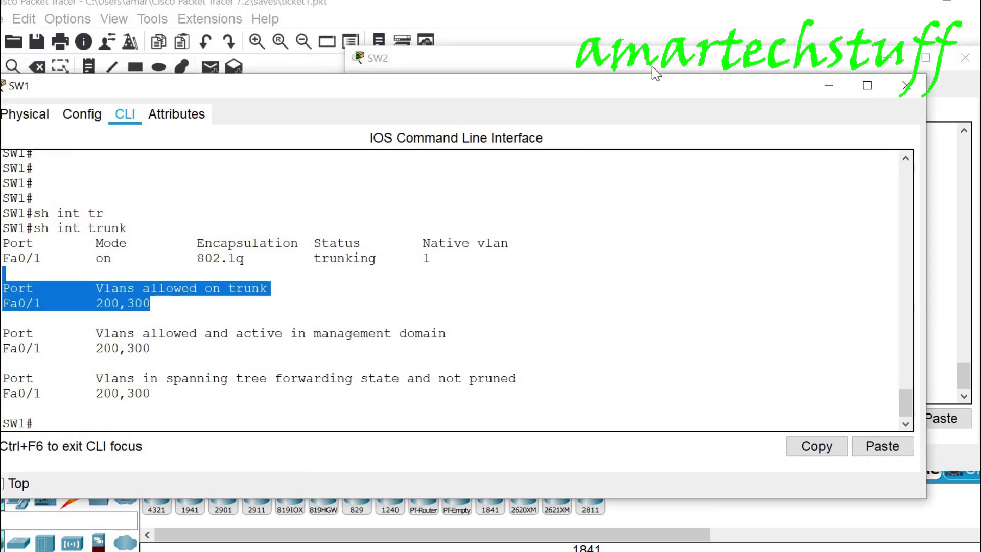
Compare Fa0/1's trunk mode on SW1 and SW2, and examine SW2's allowed, active and forwarding VLAN lists.
click(652, 66)
drag(494, 230, 448, 228)
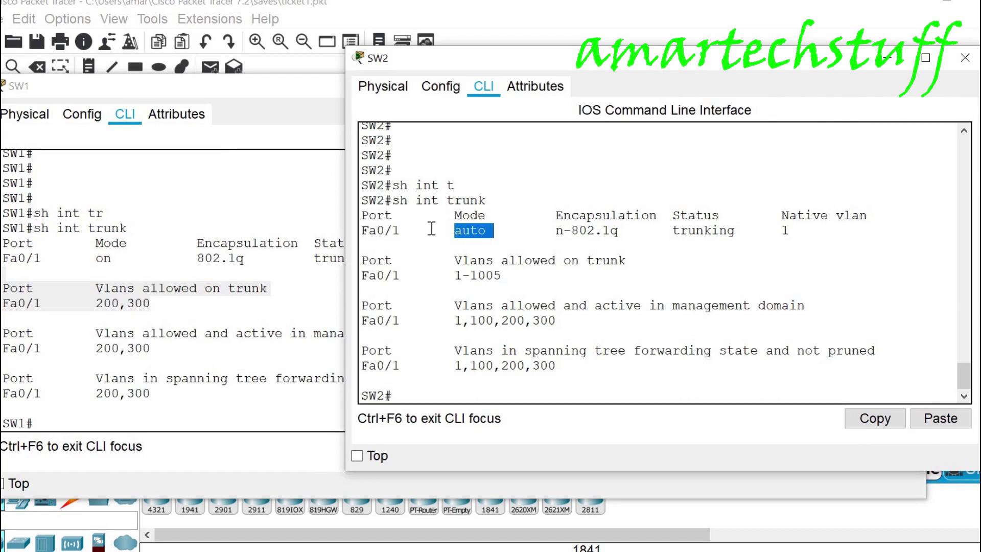
double_click(93, 262)
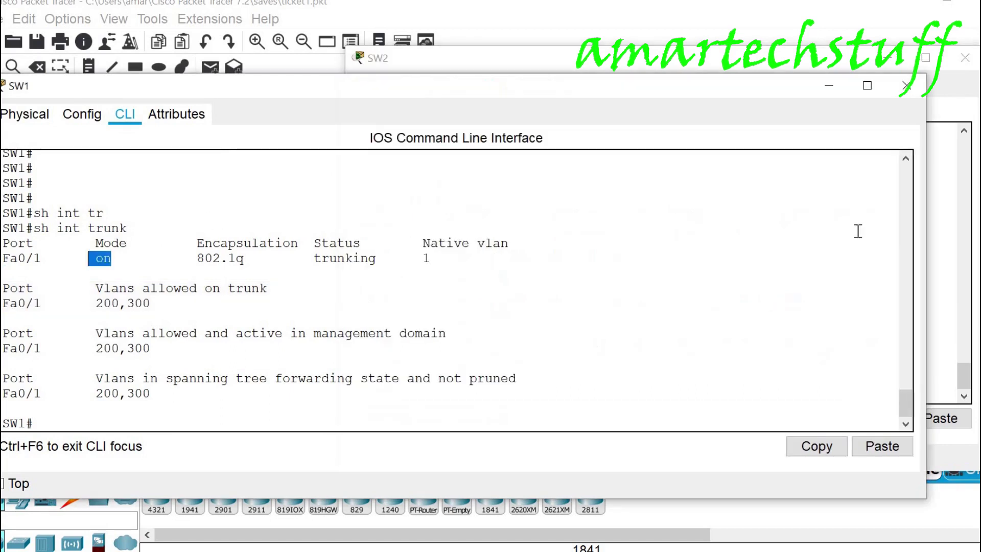
click(472, 233)
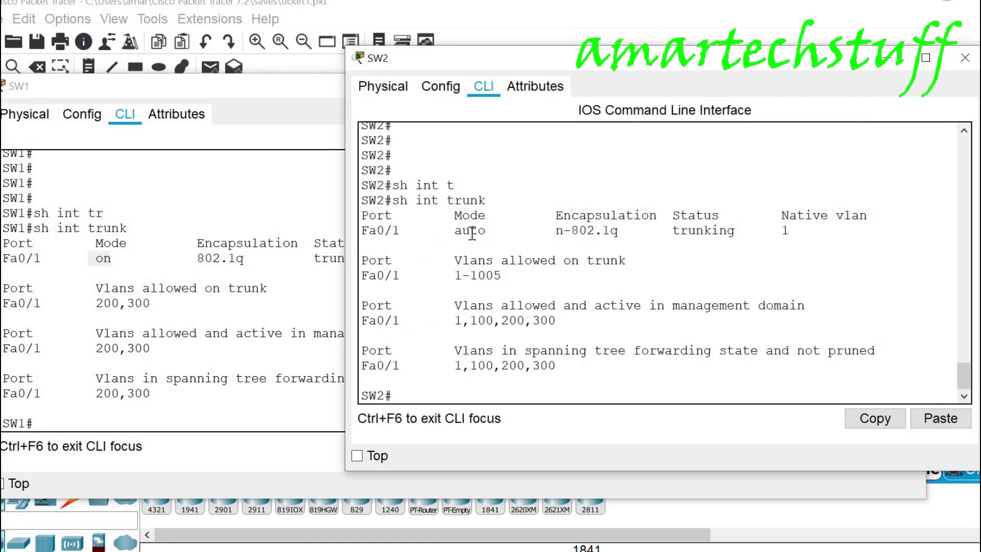
double_click(472, 233)
drag(541, 230, 736, 233)
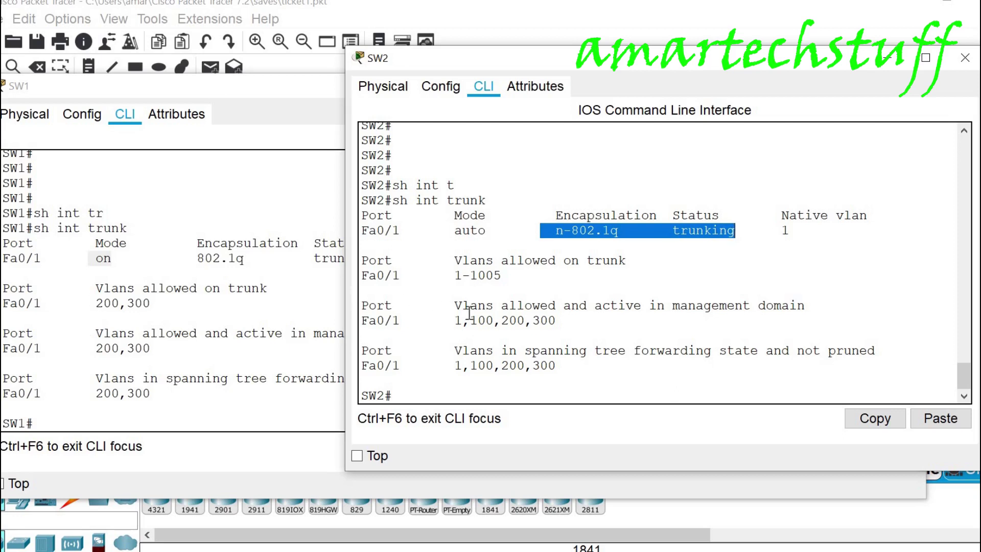
drag(454, 260, 629, 286)
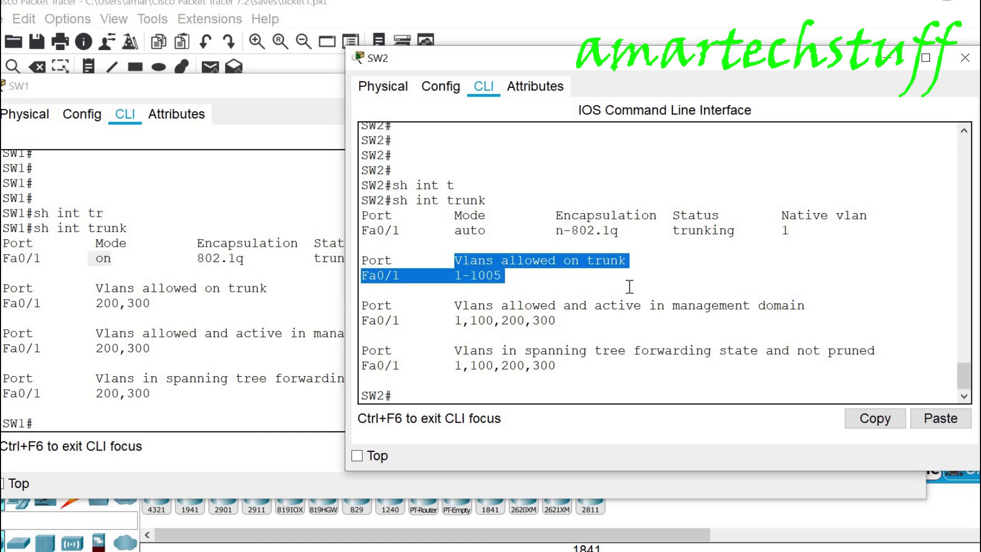
click(499, 275)
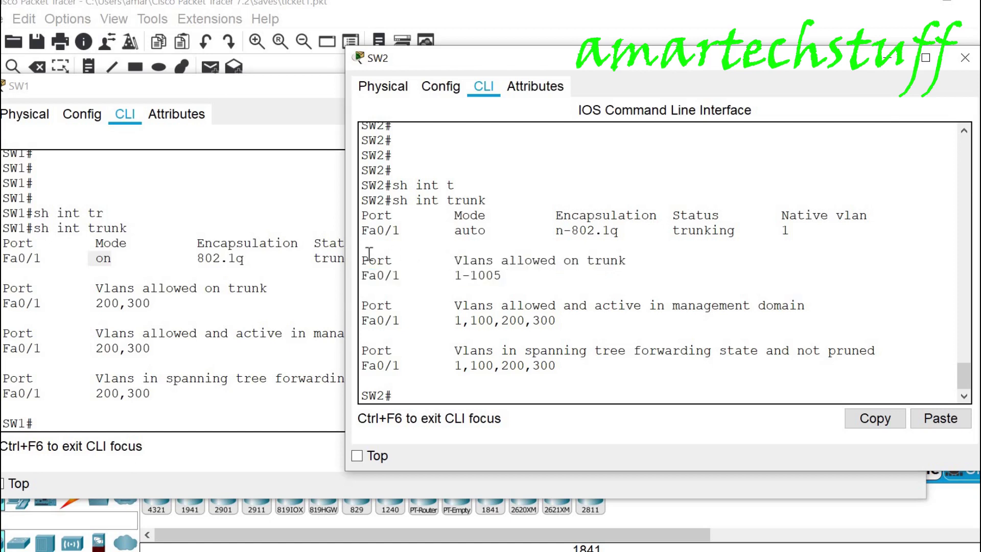
drag(369, 254, 449, 280)
drag(377, 305, 809, 310)
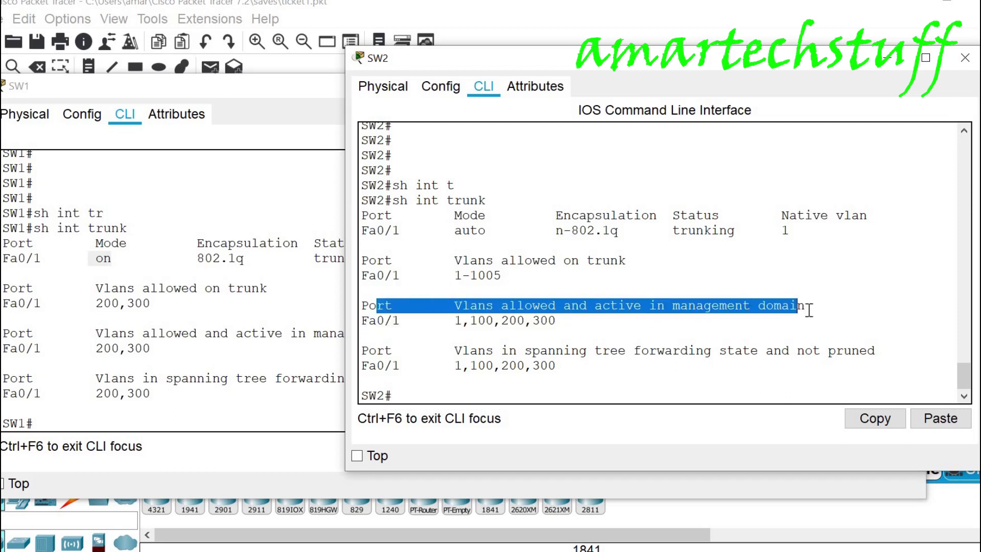
drag(557, 322, 369, 276)
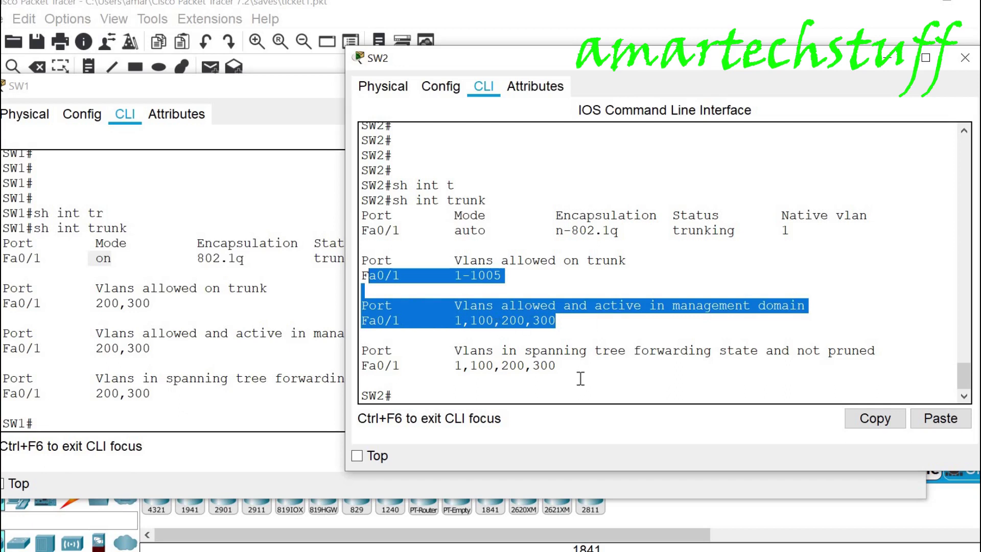
drag(581, 378, 595, 338)
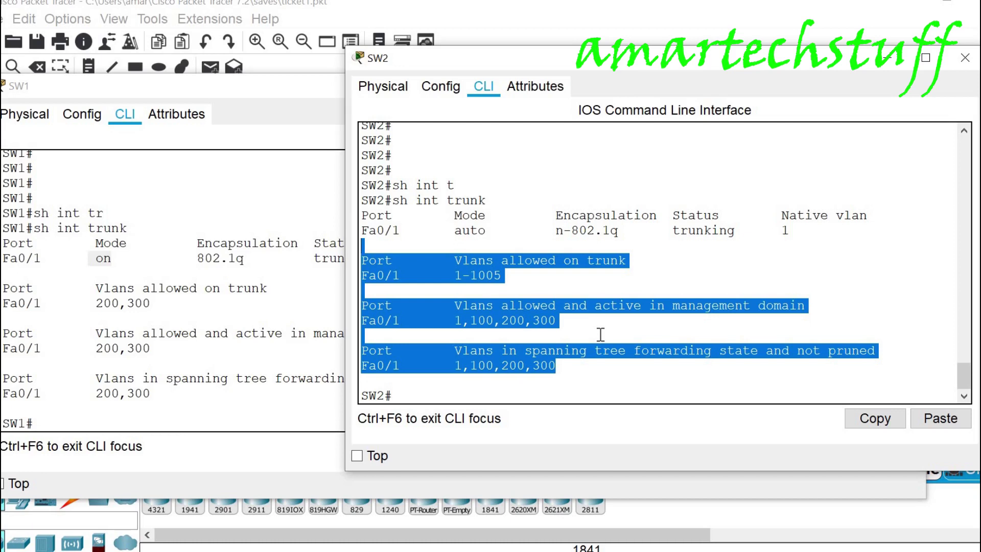
Bring SW1's command line forward, shift its window fully into view, and examine the VLANs allowed on its Fa0/1 trunk.
click(265, 94)
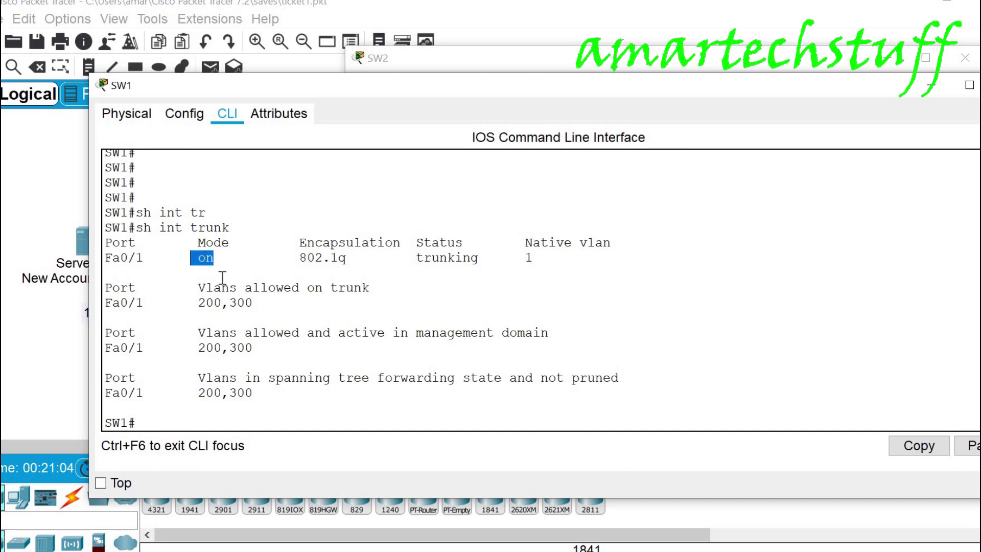
drag(191, 304, 272, 304)
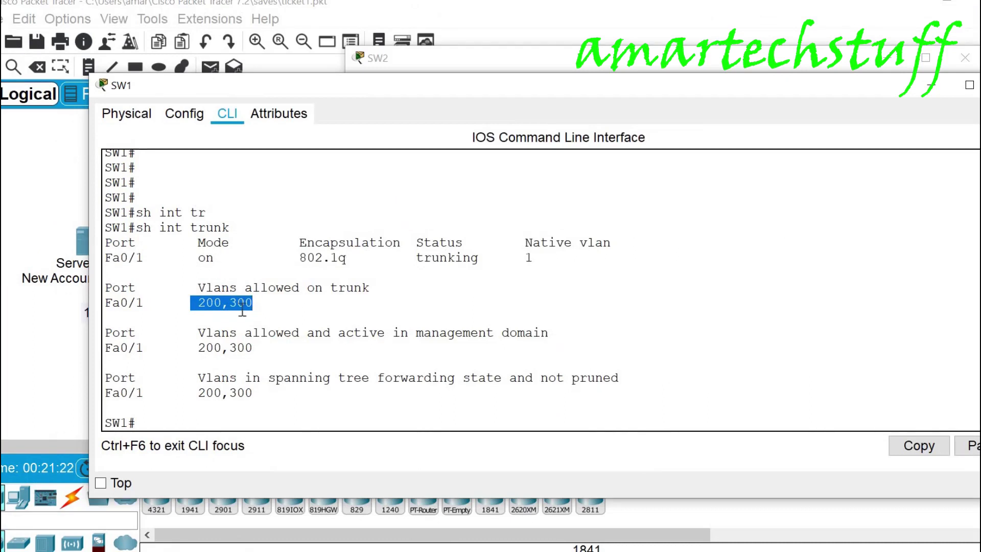
drag(171, 300, 447, 295)
click(446, 296)
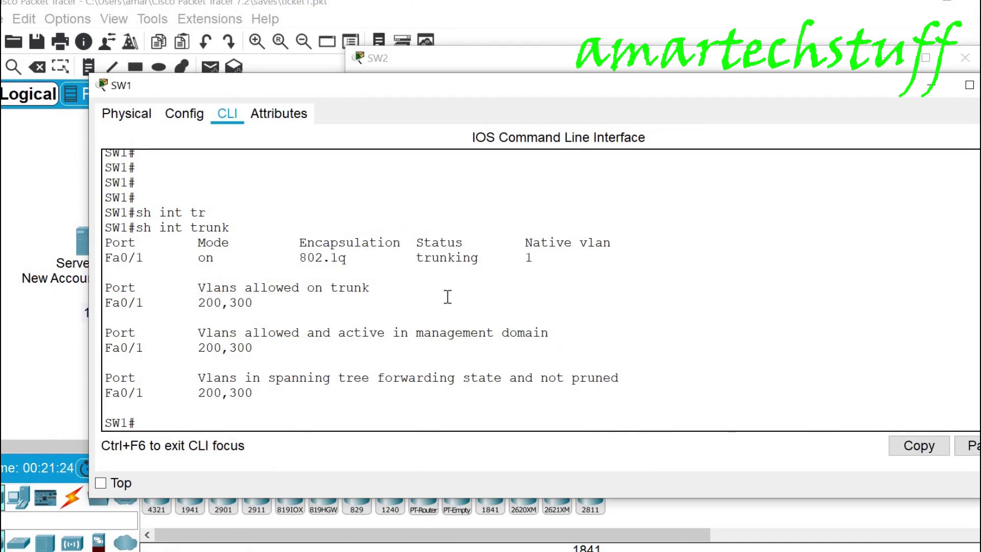
Run sh run on SW1 and examine the allowed-VLAN line under interface FastEthernet0/1.
key(Return)
key(Return)
key(Return)
key(Return)
text(sh)
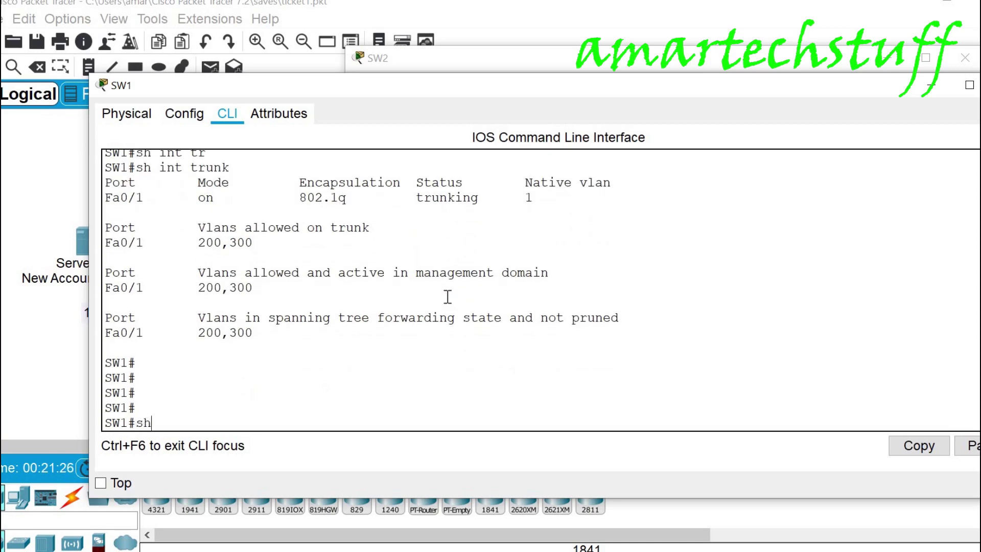
text( run)
key(Return)
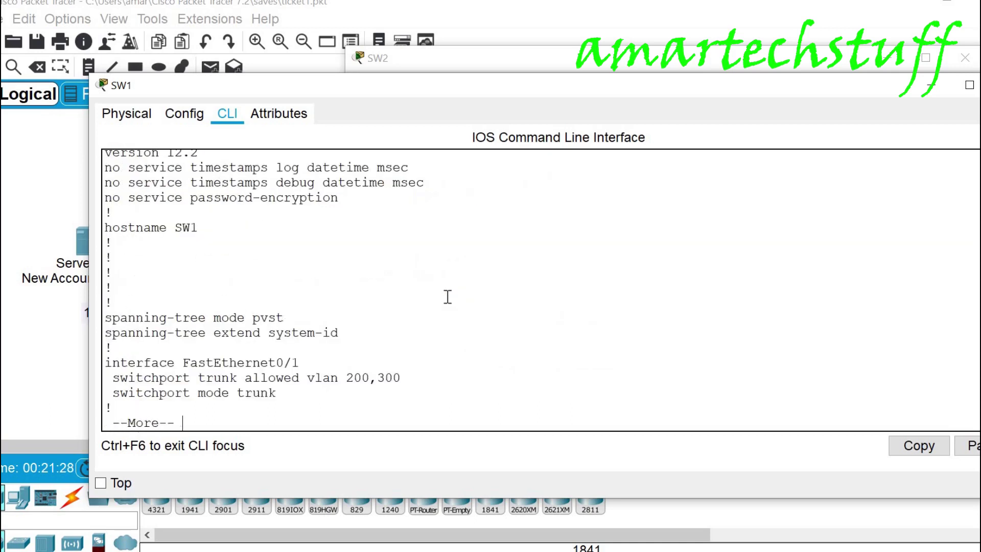
key(Return)
key(Return)
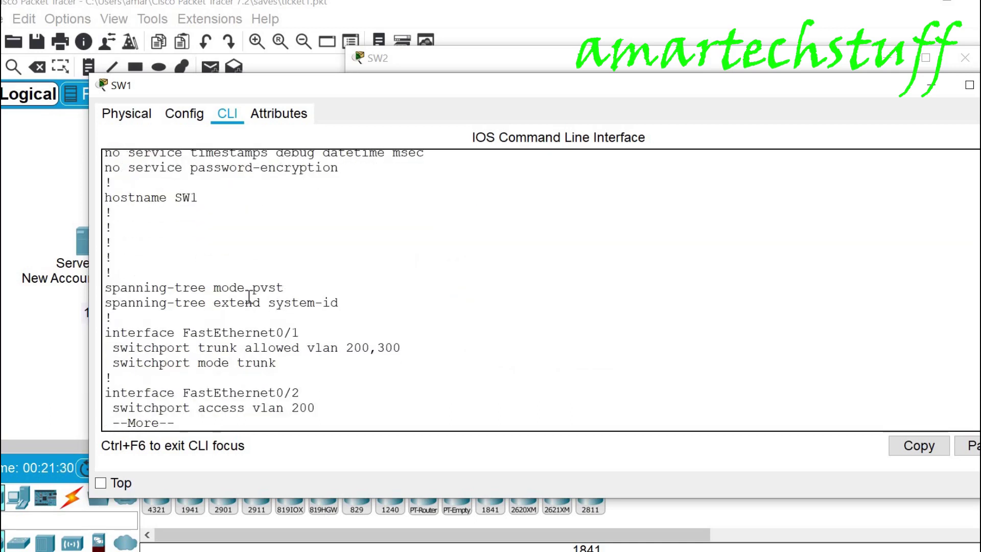
drag(135, 348, 412, 351)
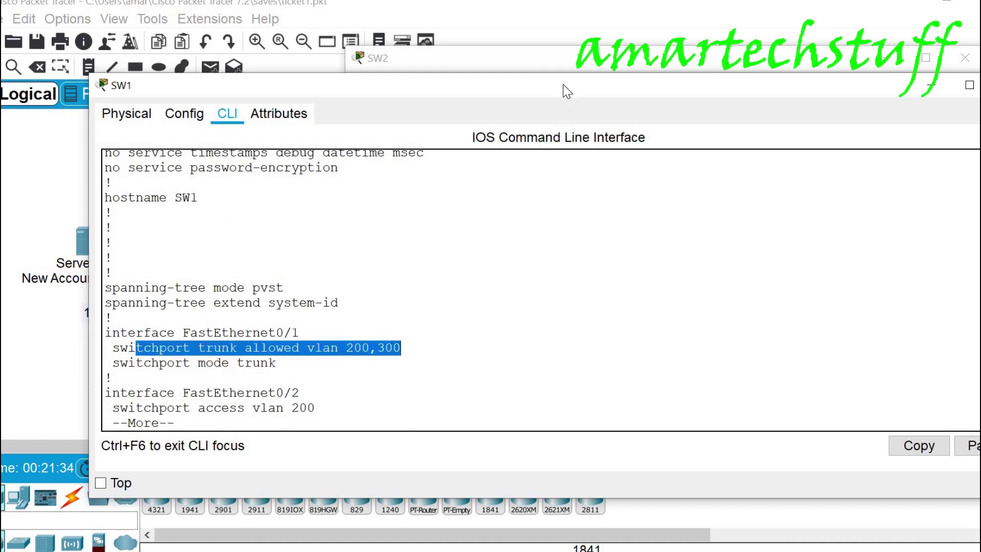
Enter configuration mode on SW1 and open interface fa0/1 for configuration.
text(config)
key(Return)
key(Return)
key(Return)
text(int fa0)
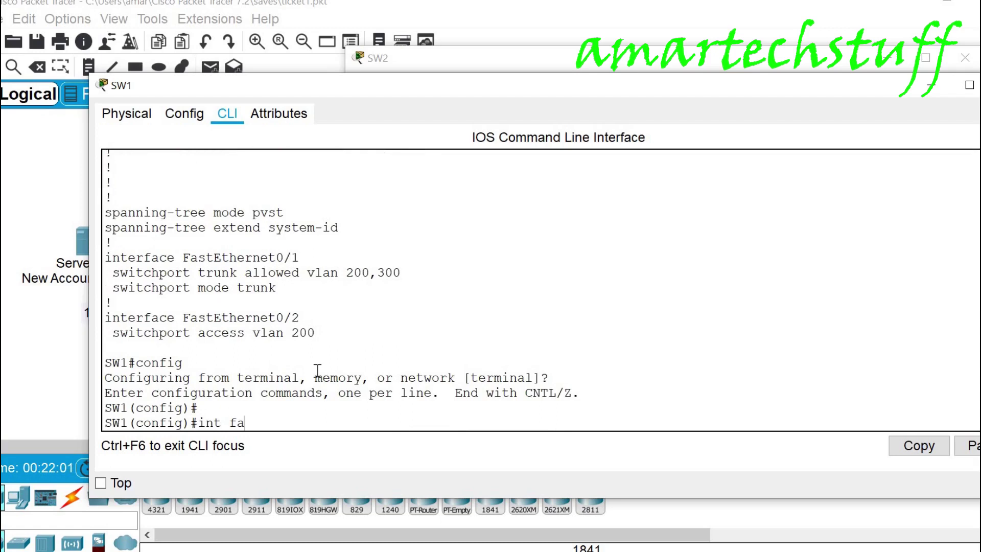
text(/1)
key(Return)
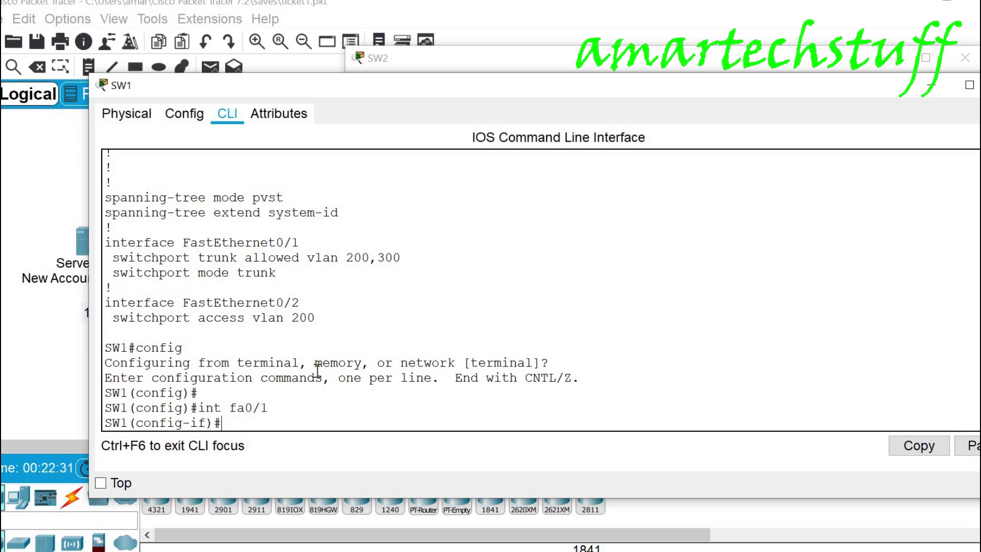
key(Return)
key(Return)
Compose switchport trunk allowed vlan for the interface, and list the options the command accepts using the ? help.
text(swi)
key(Tab)
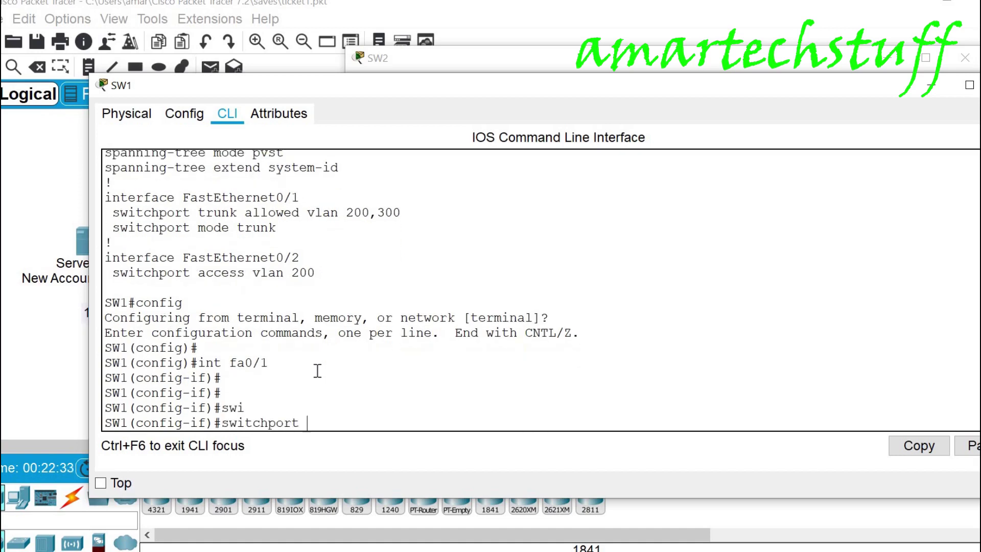
text(a)
key(BackSpace)
text(tr)
key(Tab)
text(allowe)
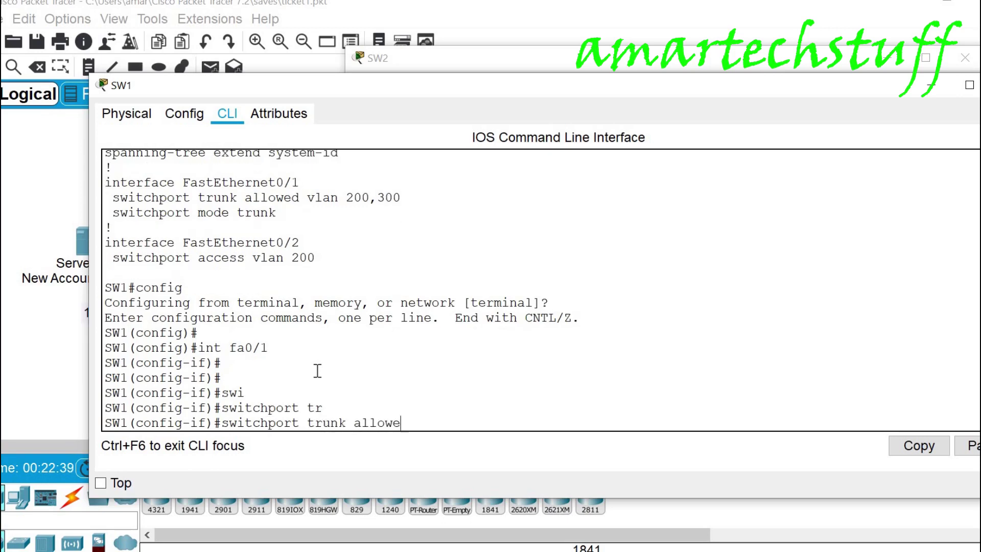
text(d)
key(Tab)
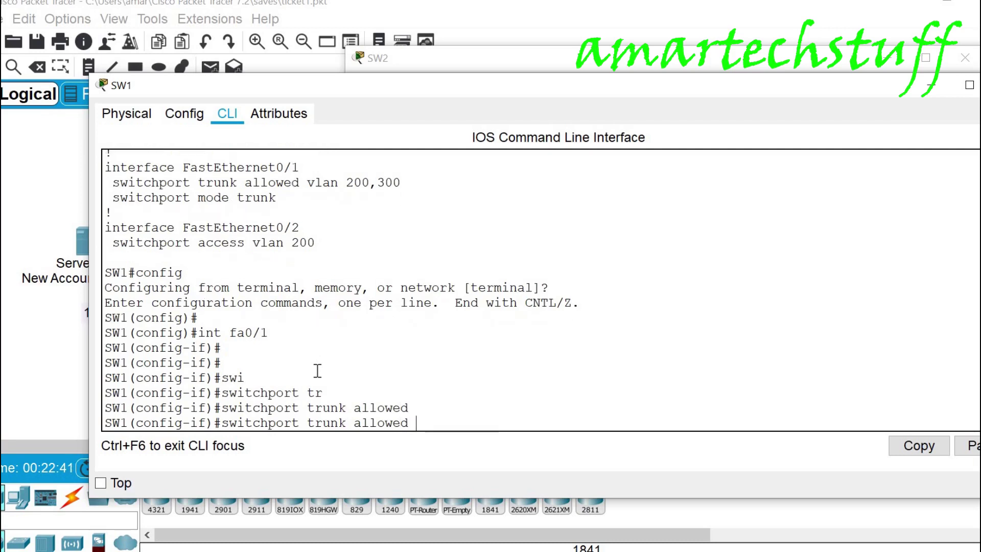
text(?)
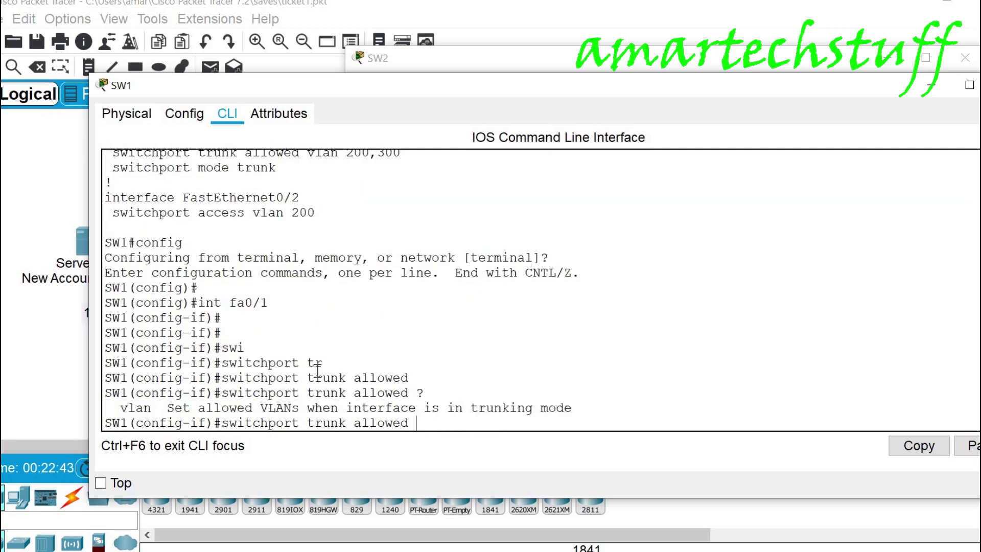
text(vla)
key(Tab)
text(?)
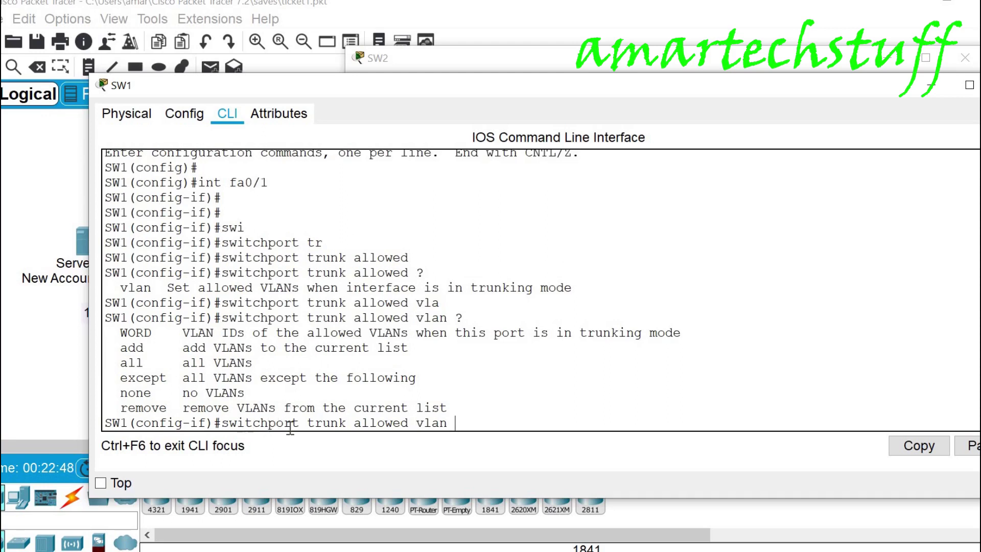
Examine the allowed-VLAN options WORD, add, all, except, none and remove in the command help.
drag(252, 424, 439, 423)
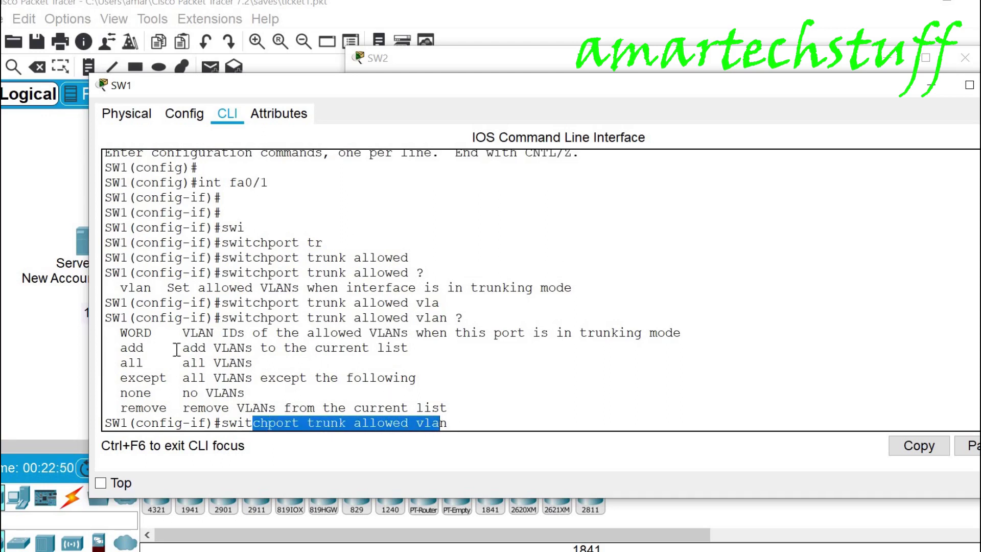
drag(128, 333, 175, 380)
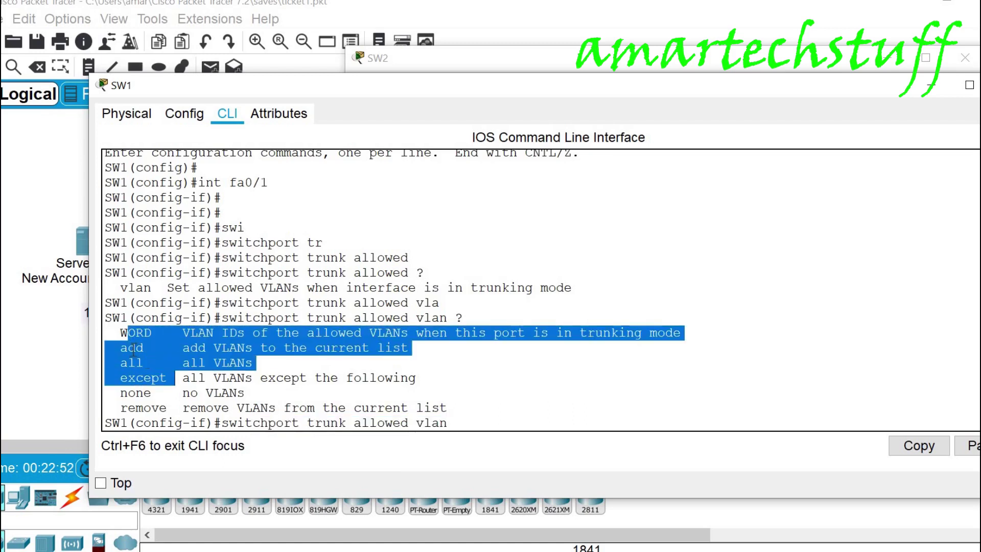
double_click(132, 348)
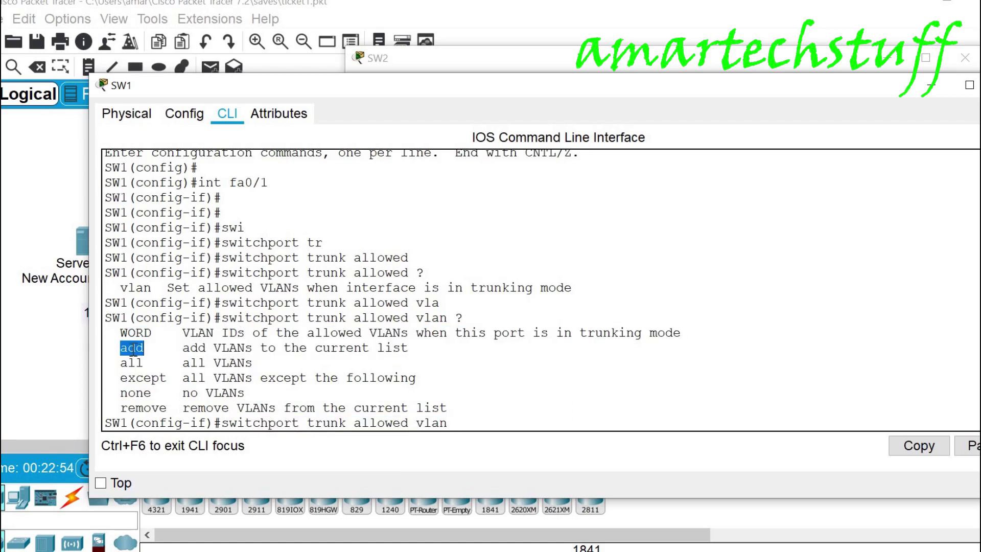
double_click(133, 363)
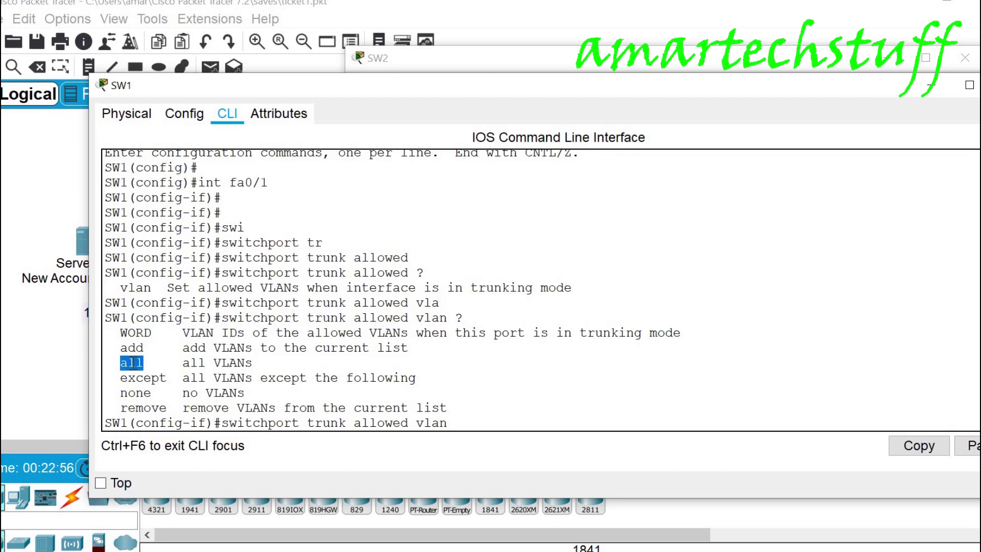
double_click(133, 375)
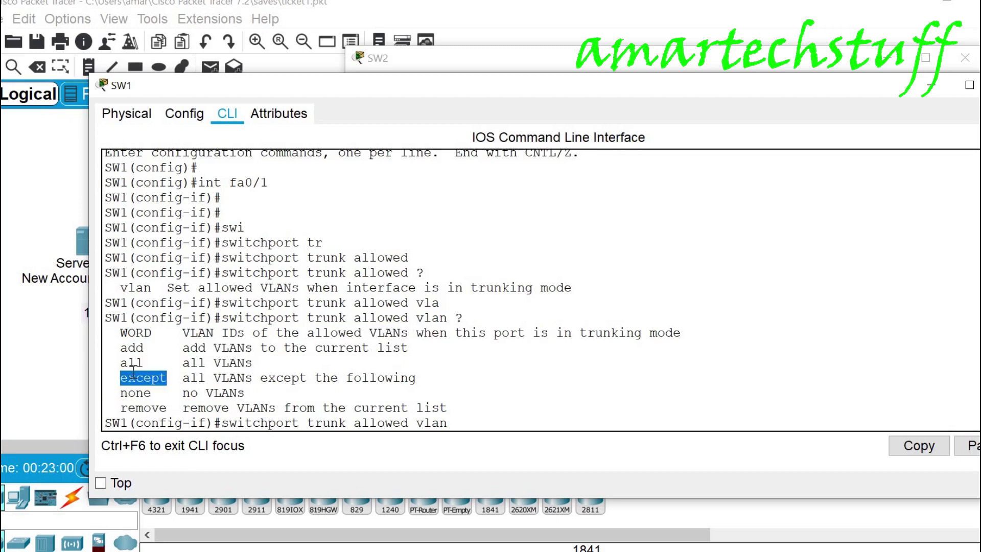
double_click(125, 392)
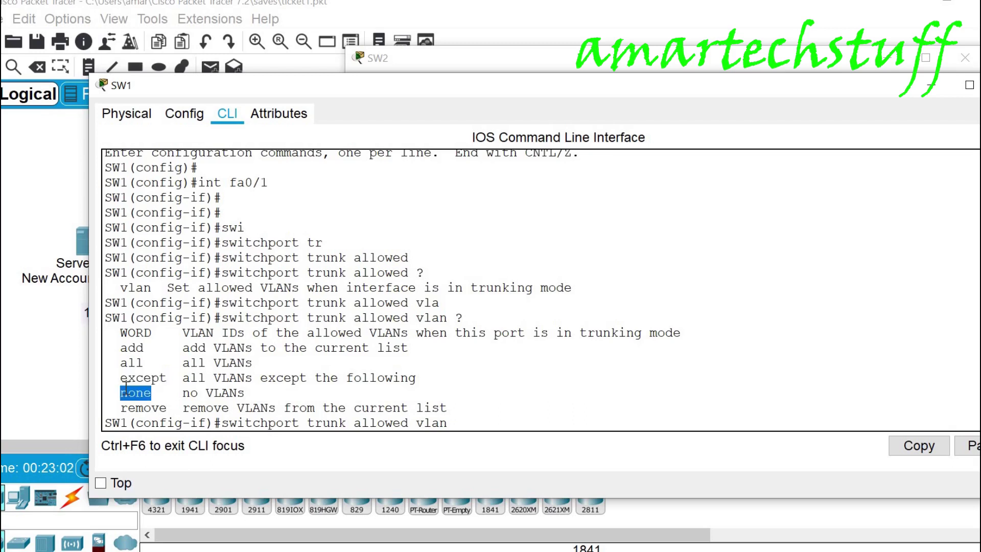
double_click(134, 408)
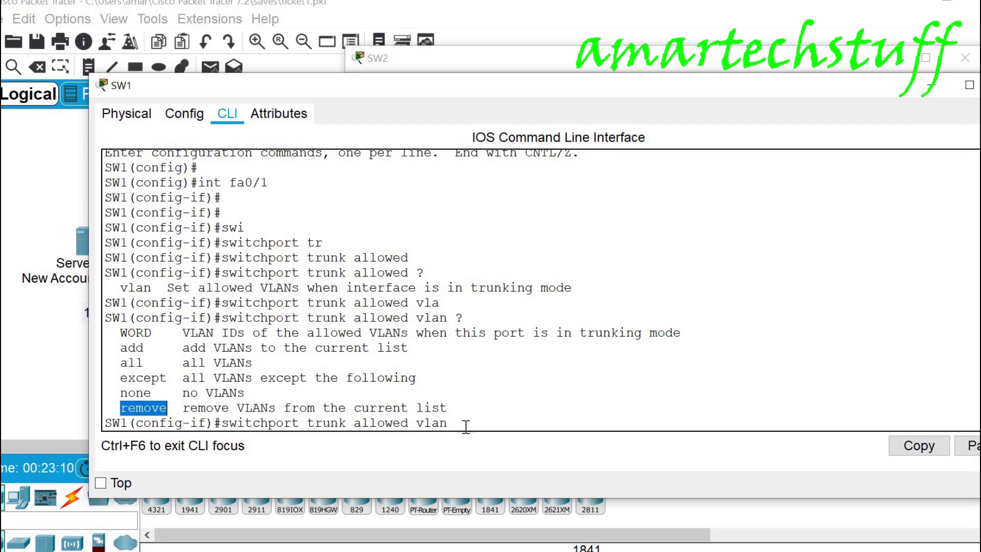
drag(112, 333, 682, 333)
click(474, 412)
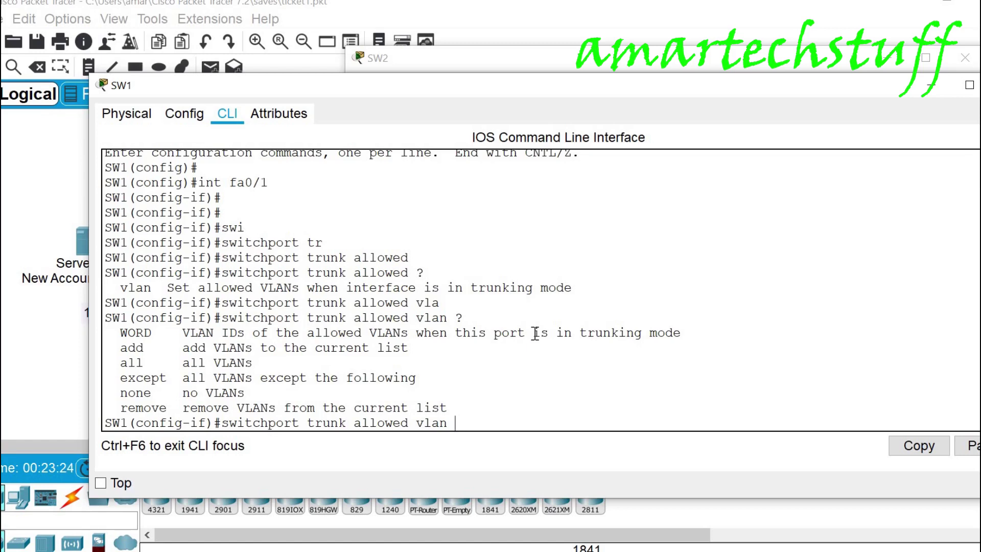
Set the Fa0/1 trunk's allowed VLAN list to 100 and leave configuration mode.
text(100)
key(Return)
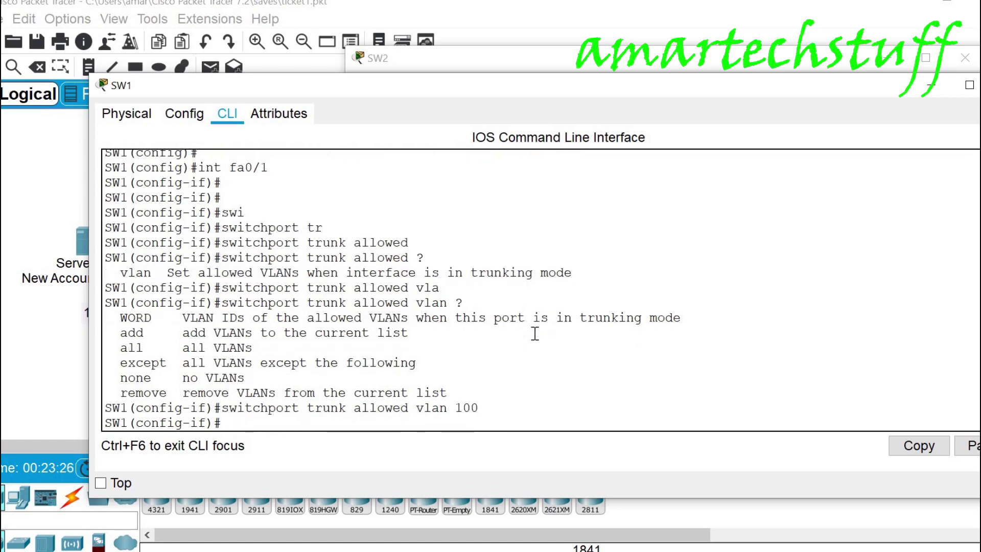
key(ctrl+z)
key(Return)
Run sh int trunk on SW1 and check the VLANs allowed on Fa0/1.
text(s)
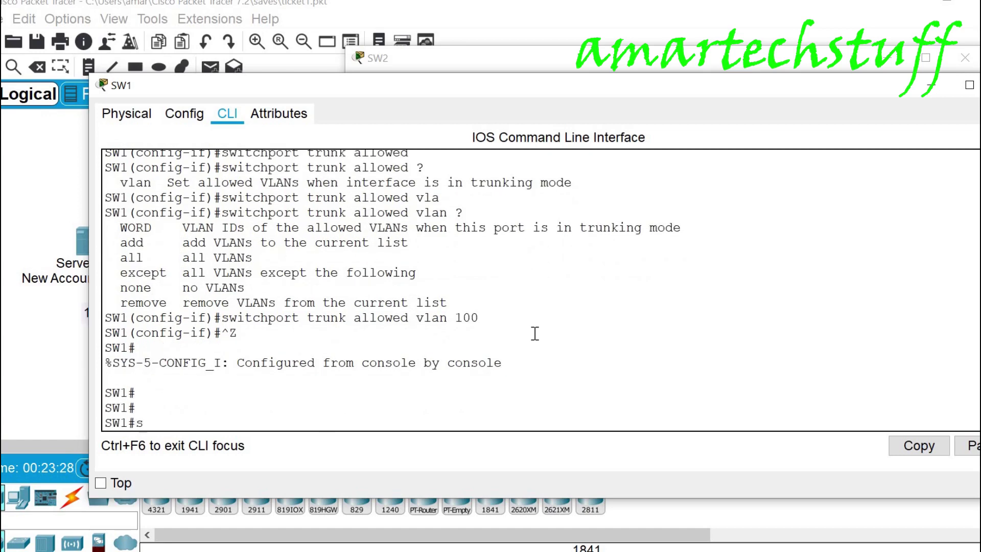
text(h int t)
key(Tab)
key(Return)
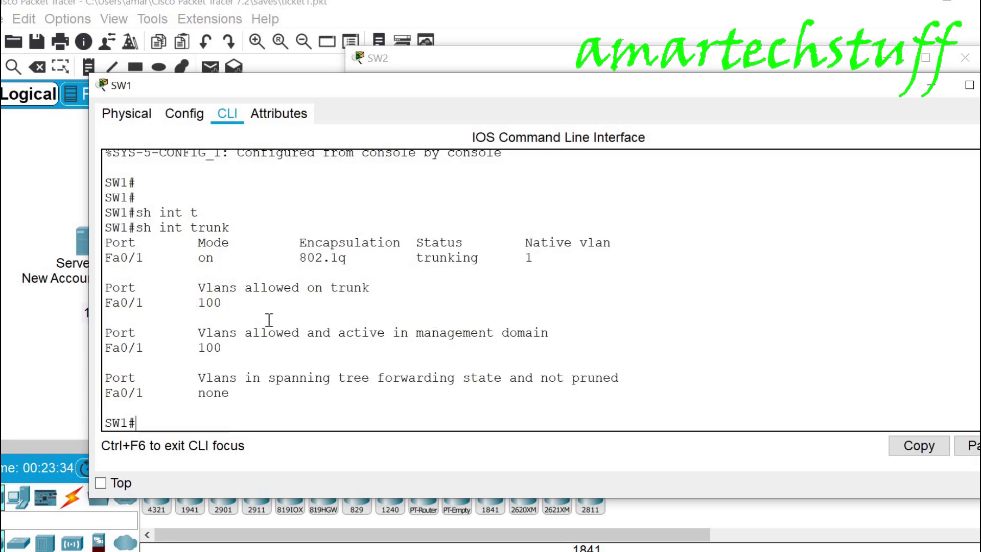
drag(238, 309, 138, 308)
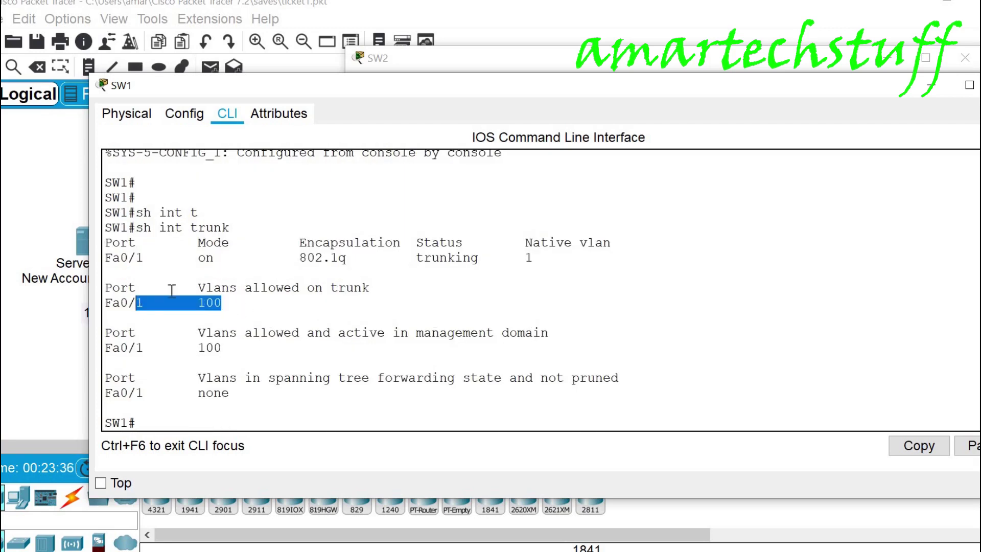
Return to configuration mode on SW1 and reopen interface fa0/1.
text(config)
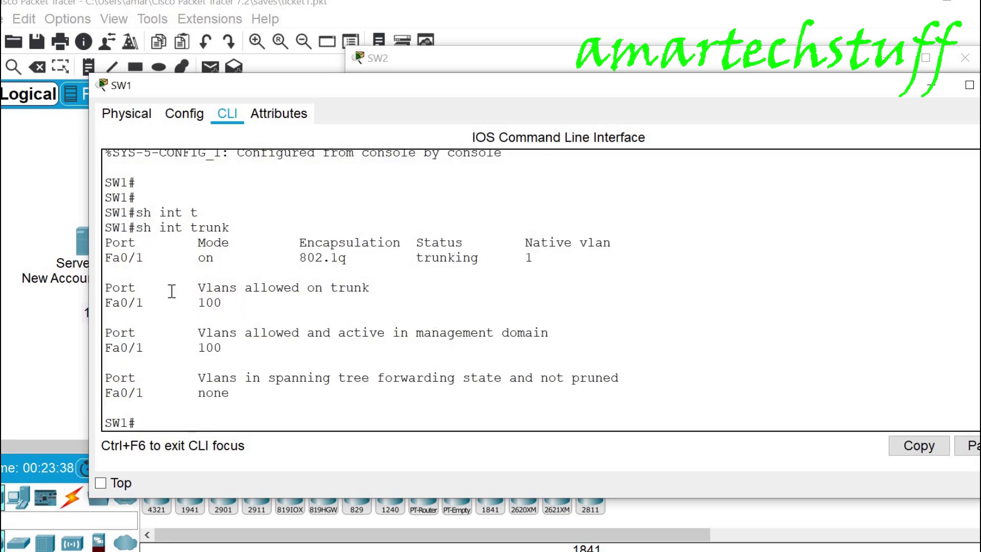
key(Return)
key(Return)
key(Return)
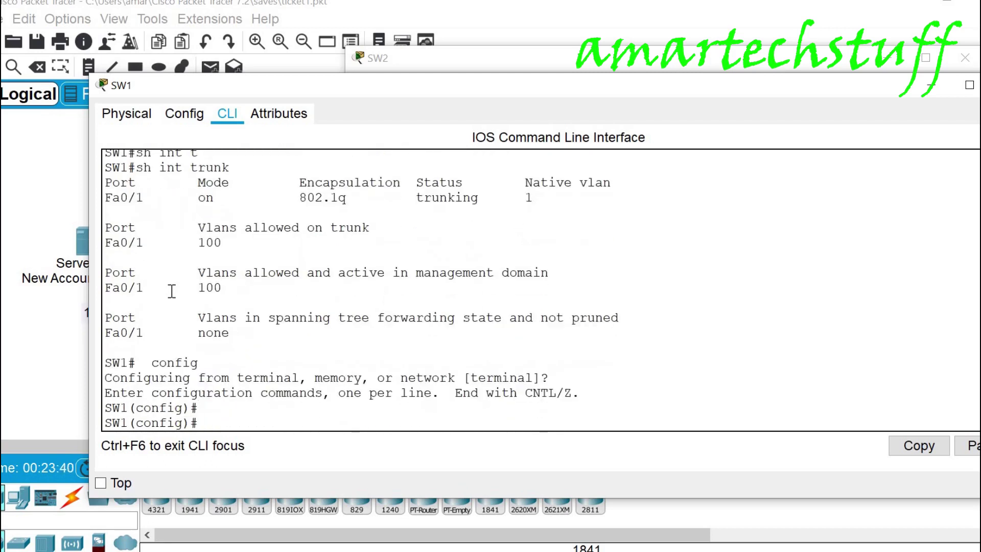
text(int fa0/1)
key(Return)
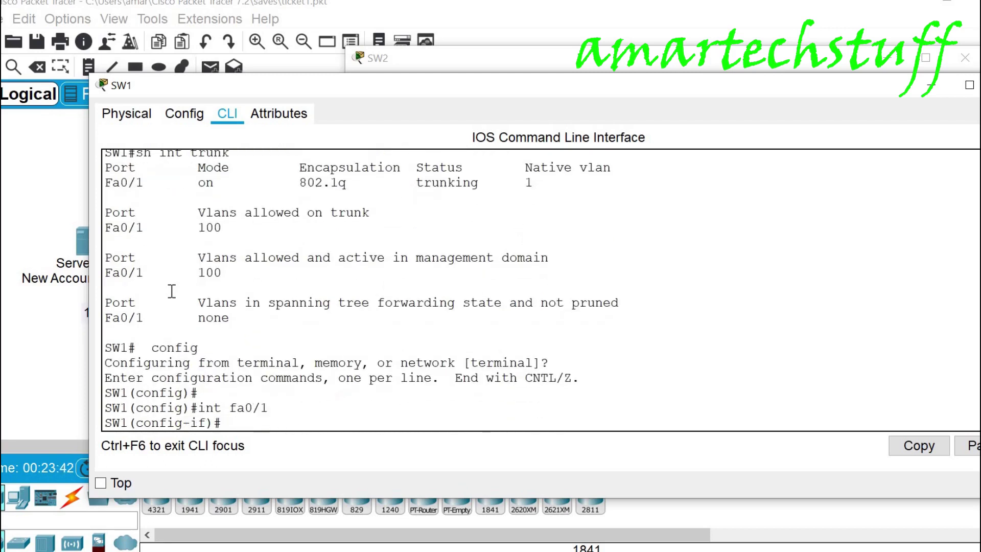
Add VLAN 200 to Fa0/1's allowed list with switchport trunk allowed vlan add 200, and exit configuration mode.
key(Up)
key(Up)
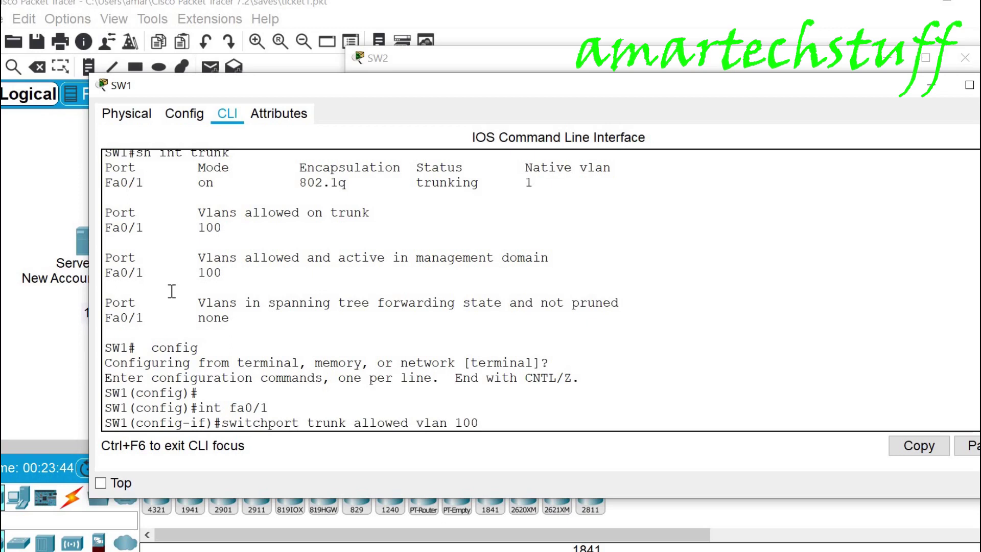
key(BackSpace)
key(BackSpace)
key(BackSpace)
key(BackSpace)
key(BackSpace)
key(BackSpace)
key(BackSpace)
key(BackSpace)
text(vla)
key(Tab)
text(add)
key(Tab)
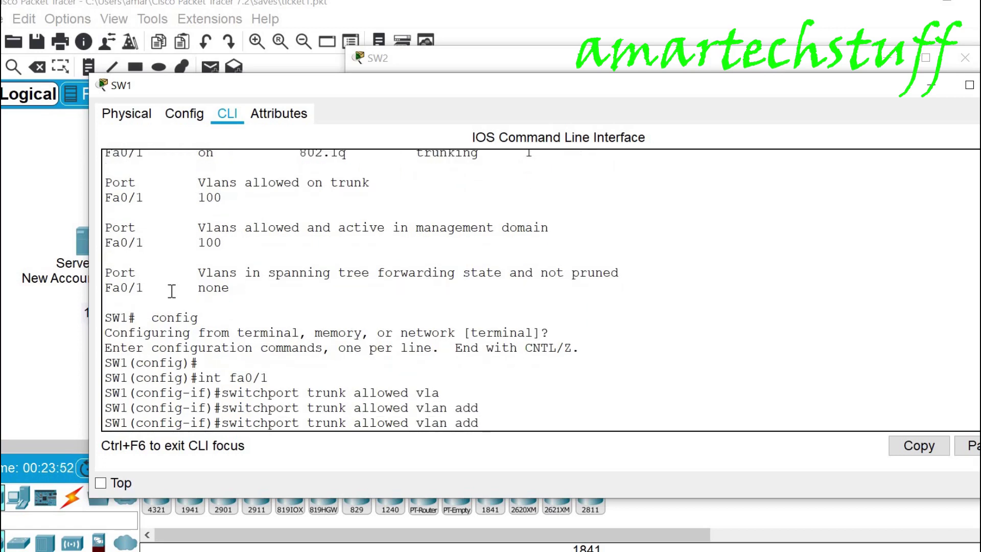
text(200)
key(Return)
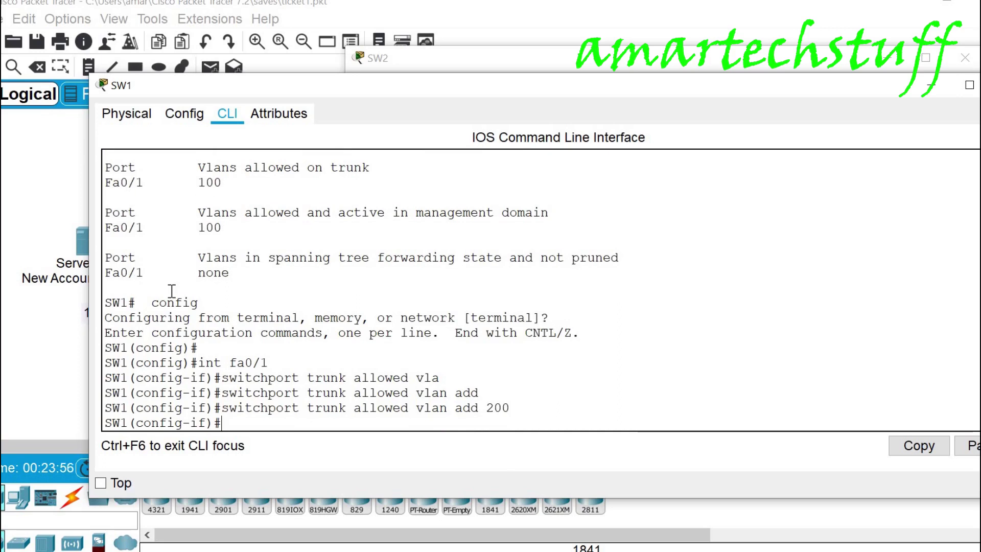
key(ctrl+z)
key(Return)
key(Return)
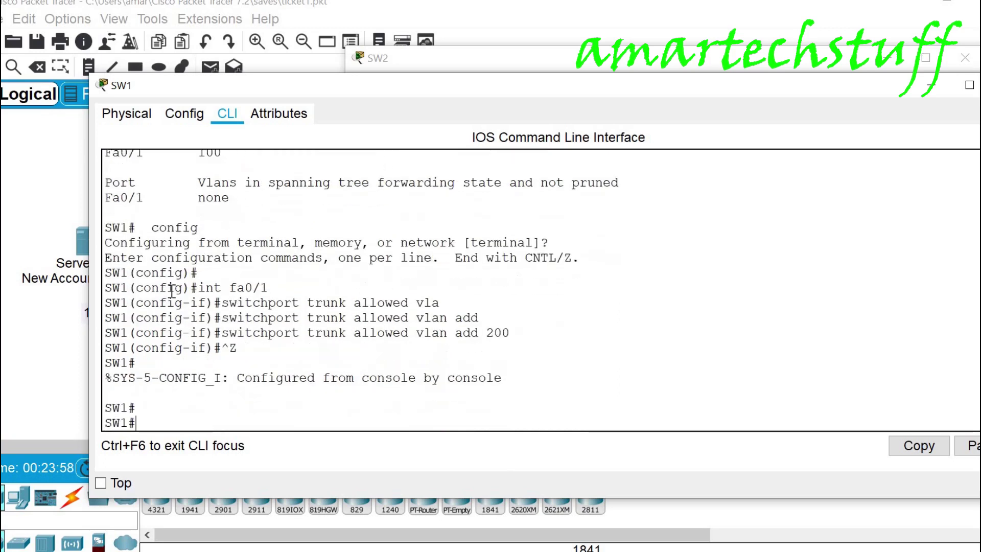
List SW1's trunks again with sh int trunk and verify Fa0/1's allowed VLANs after the addition.
key(Up)
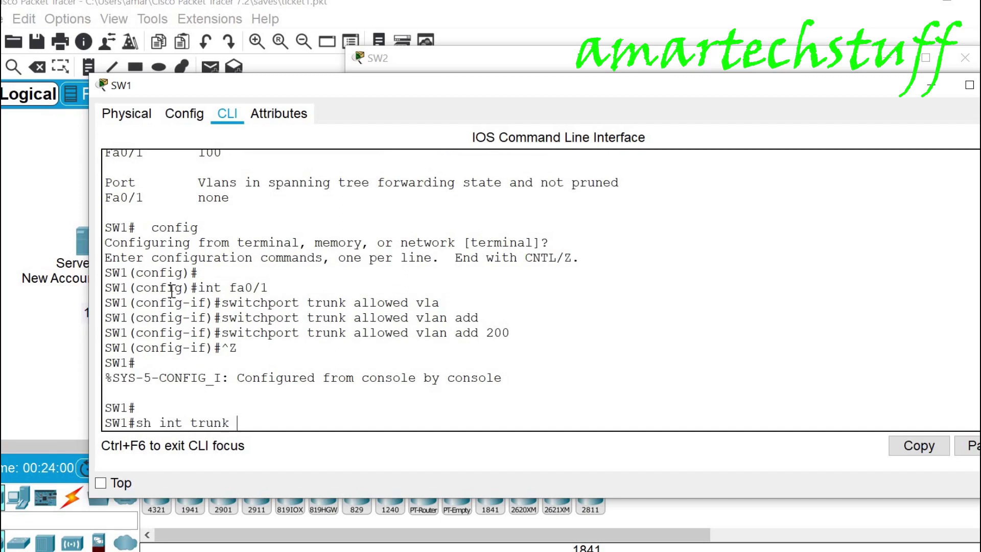
key(Return)
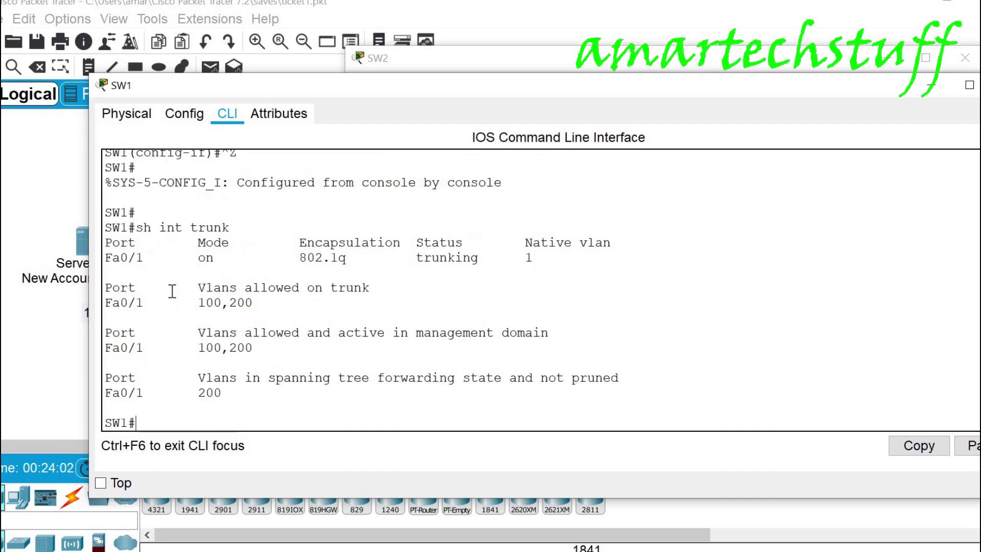
double_click(234, 301)
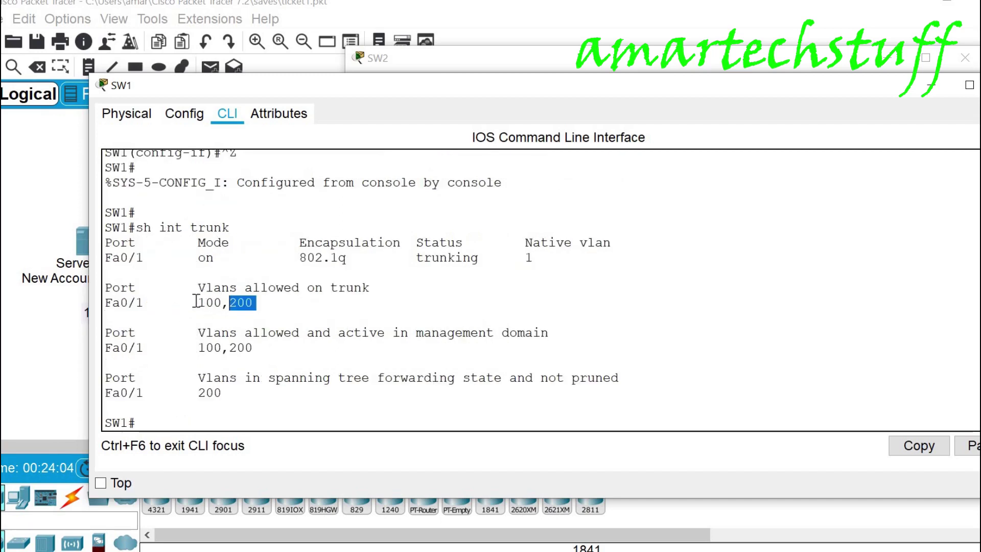
double_click(261, 302)
click(265, 301)
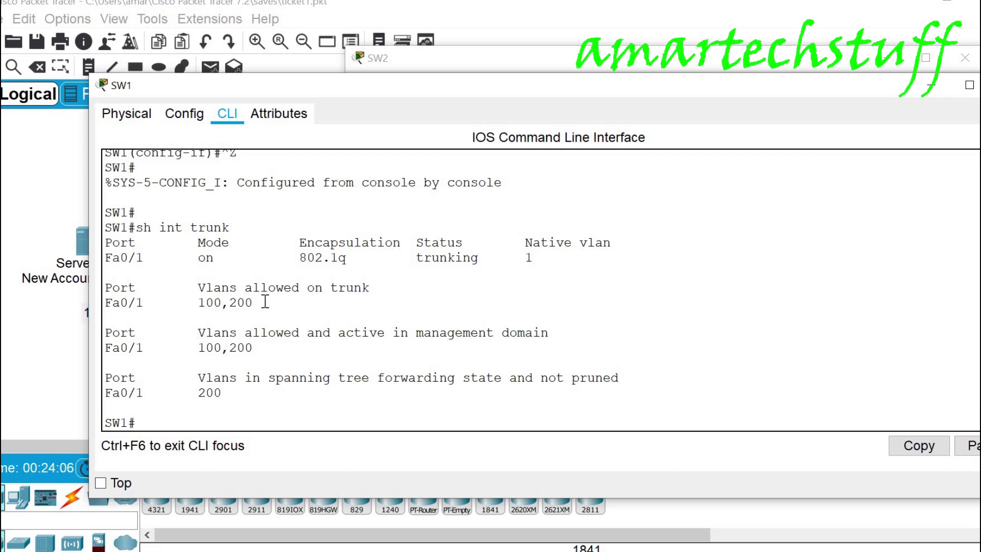
Enter configuration mode on SW1 and try switchport trunk allowed vlan add 200,300 in global configuration.
text(config)
key(Return)
key(Return)
text(switchport trunk allowed vlan add 200)
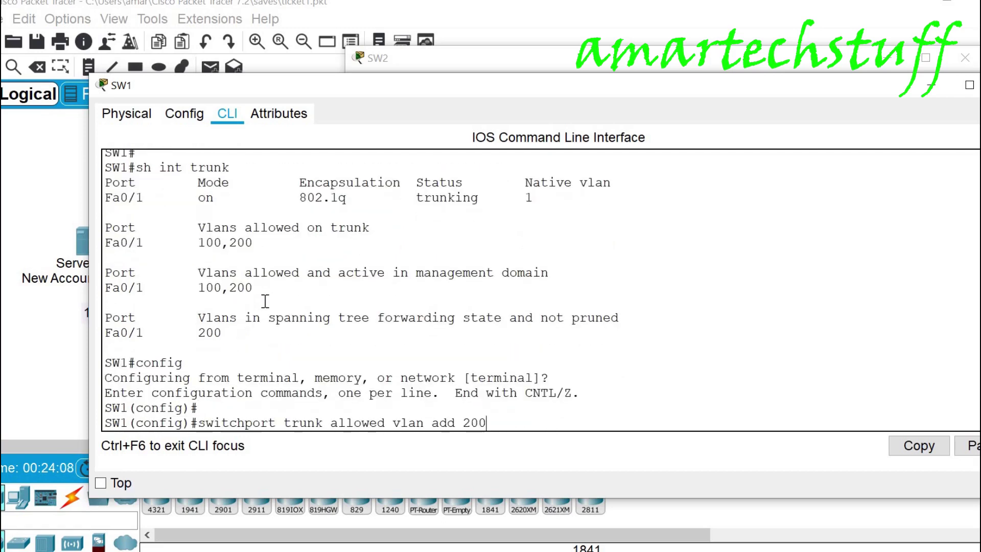
text(,300)
key(Return)
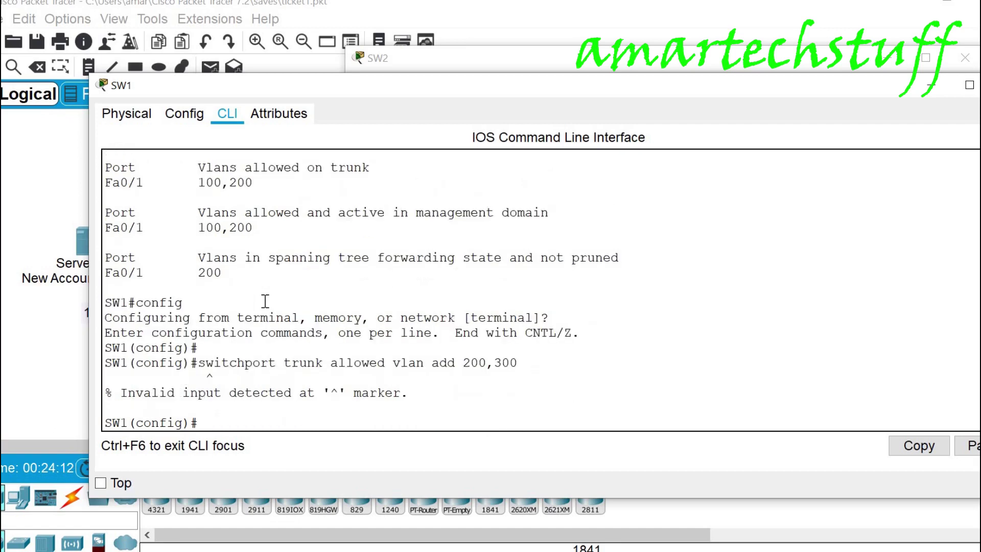
Try switchport trunk allowed vlan add 300 in SW1's global configuration mode.
key(Up)
key(BackSpace)
key(BackSpace)
key(BackSpace)
key(BackSpace)
key(BackSpace)
key(BackSpace)
key(BackSpace)
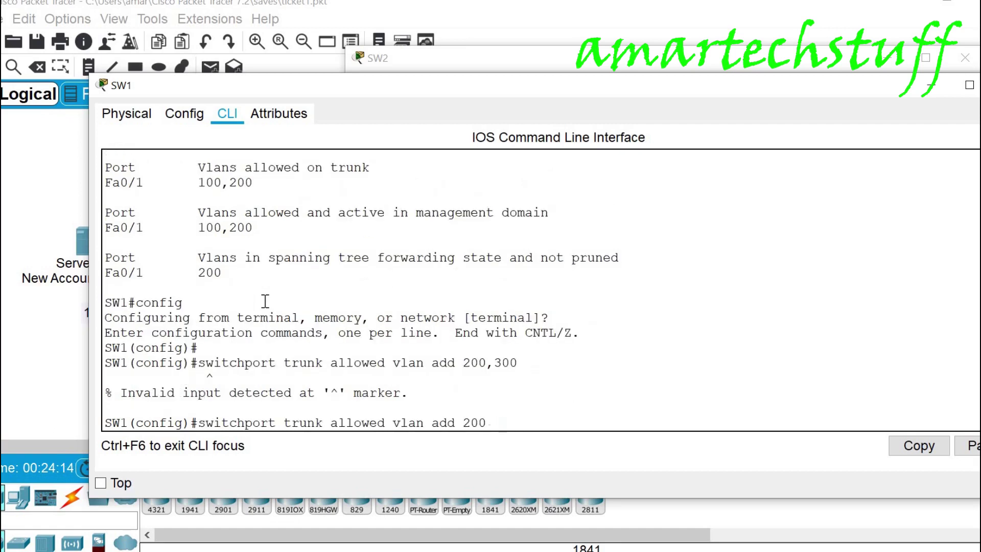
text(300)
key(Return)
key(Return)
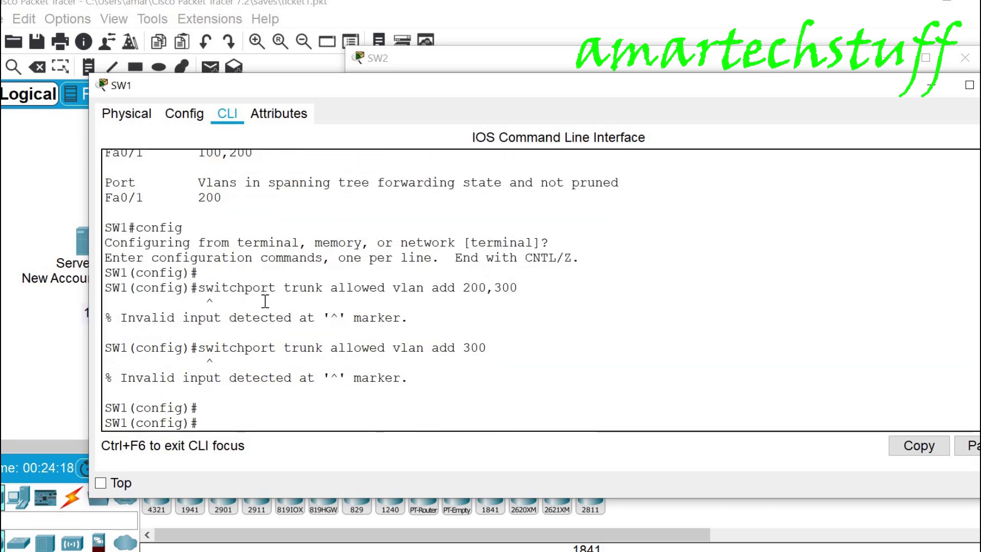
Open interface fa0/1 on SW1 and add VLAN 300 with switchport trunk allowed vlan add 300.
key(Up)
key(Up)
key(BackSpace)
key(BackSpace)
key(BackSpace)
key(BackSpace)
key(Up)
key(Return)
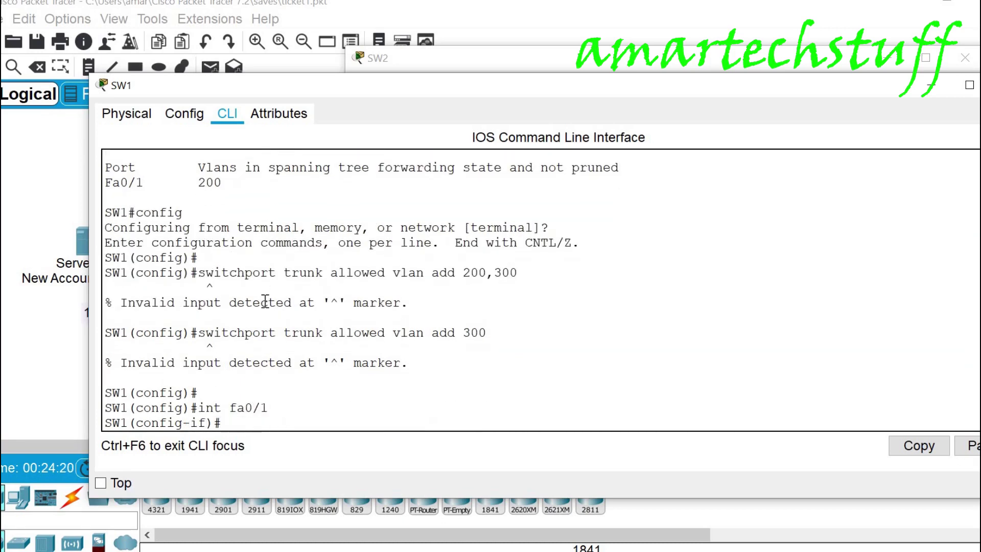
key(Up)
key(Up)
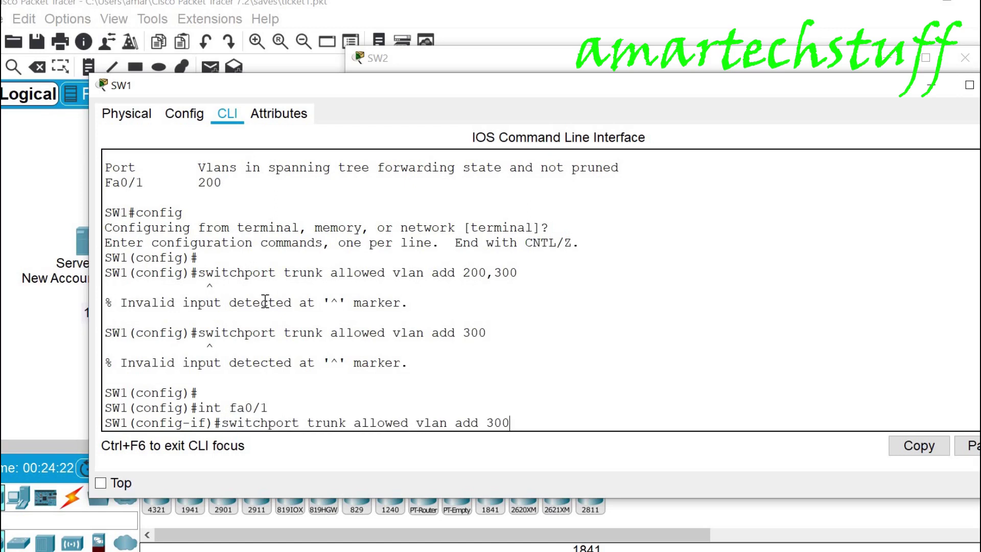
key(Return)
key(Return)
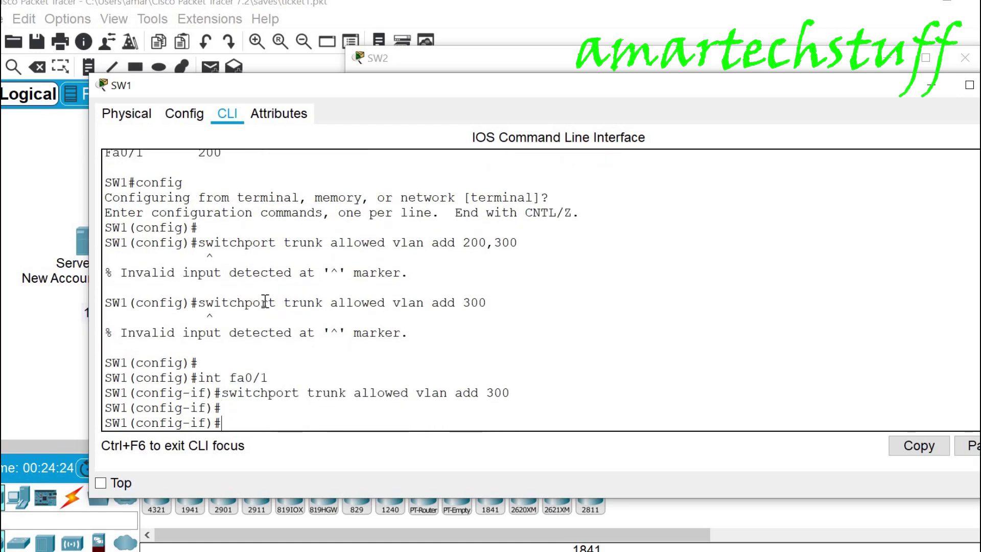
Run do sh int trunk from interface configuration and check the VLANs allowed on Fa0/1.
text(do sh)
text( int tru)
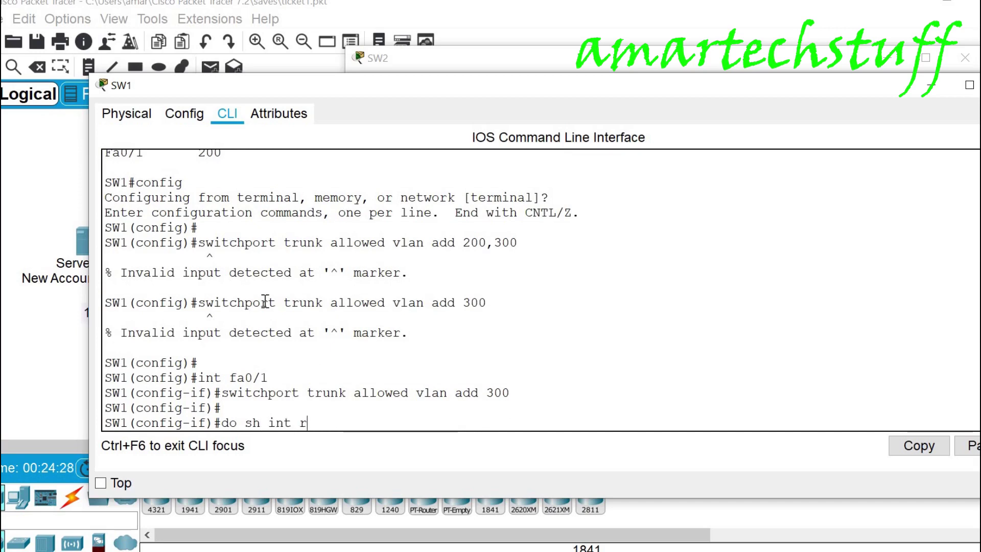
text(nk)
key(Return)
key(Return)
key(Return)
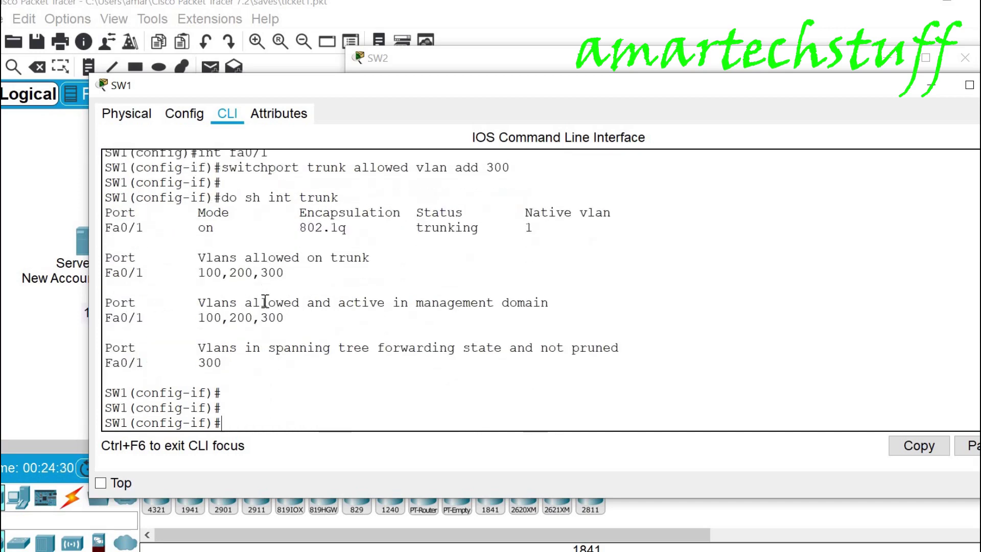
drag(183, 274, 299, 275)
click(302, 292)
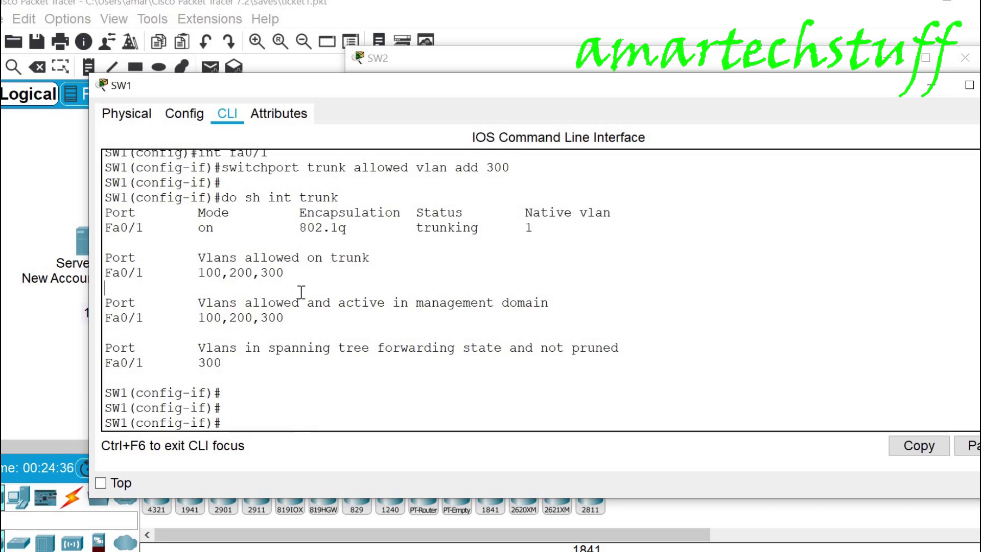
Remove VLAN 100 from Fa0/1's allowed list with switchport trunk allowed vlan remove 100.
key(Up)
key(Up)
key(BackSpace)
key(BackSpace)
key(BackSpace)
key(BackSpace)
key(BackSpace)
key(BackSpace)
key(BackSpace)
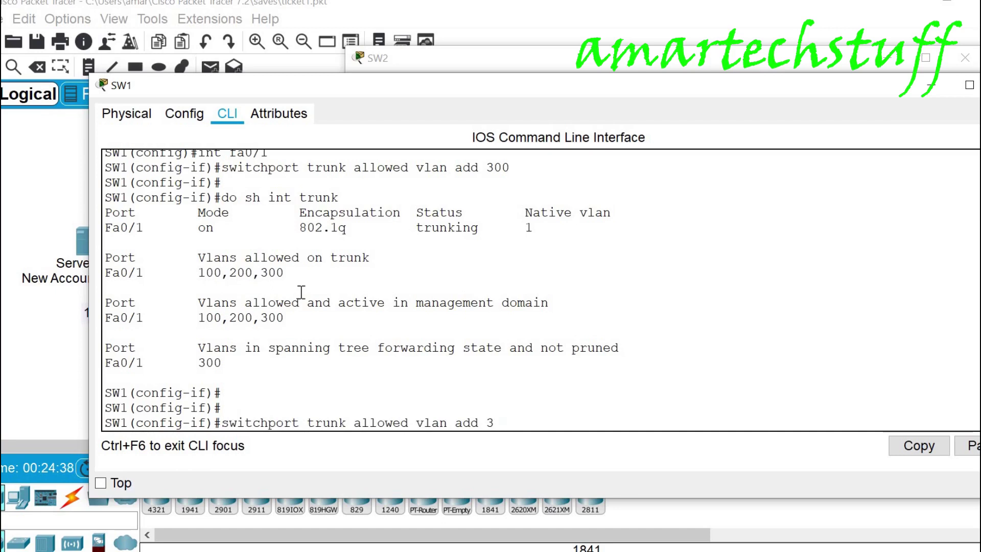
text(re)
key(Tab)
text(100)
key(Return)
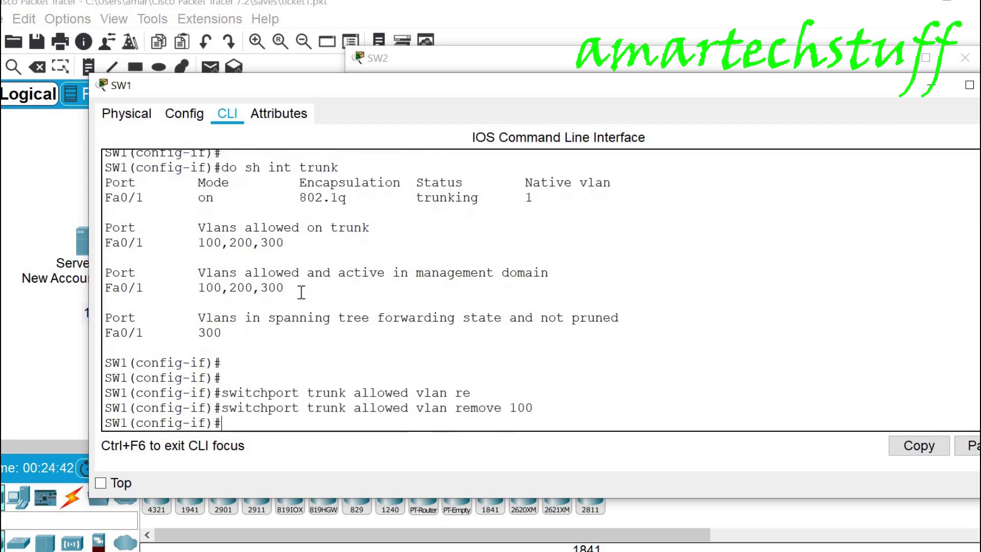
Repeat do sh int trunk to check Fa0/1's allowed VLANs after the removal.
key(Up)
key(Up)
key(Return)
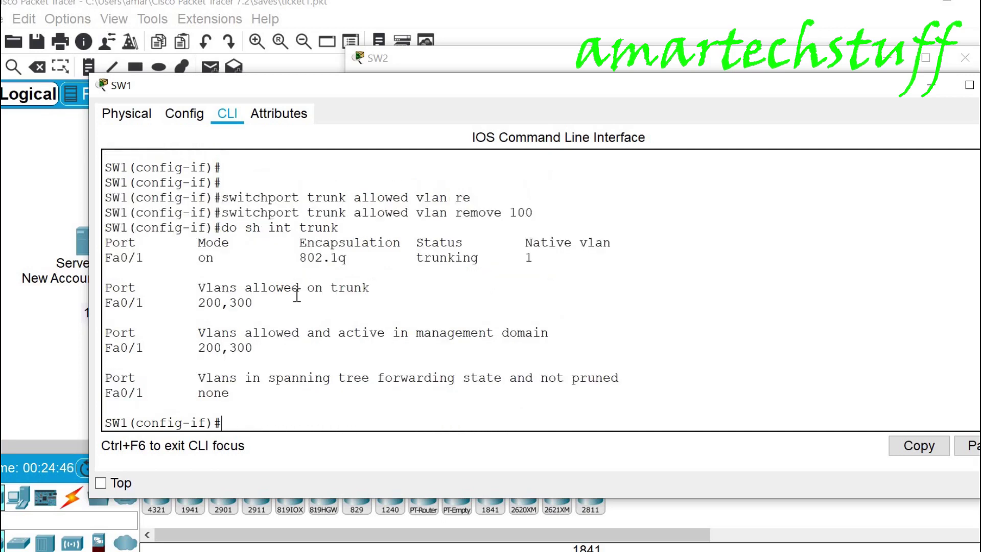
Put VLAN 100 back on Fa0/1 with switchport trunk allowed vlan add 100, and exit configuration mode.
key(Up)
key(Up)
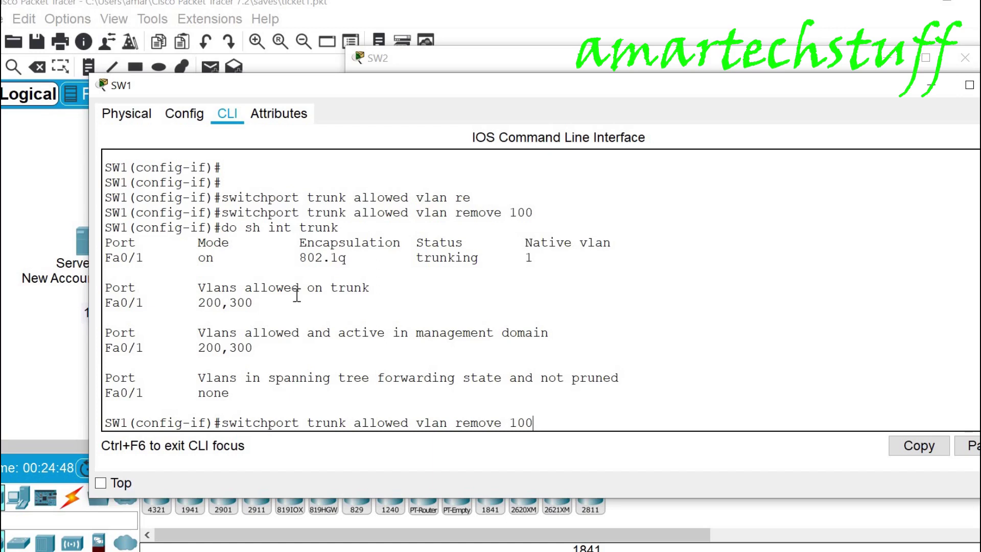
key(BackSpace)
key(BackSpace)
key(BackSpace)
key(BackSpace)
key(BackSpace)
key(BackSpace)
key(BackSpace)
key(BackSpace)
key(BackSpace)
key(BackSpace)
text(add 100)
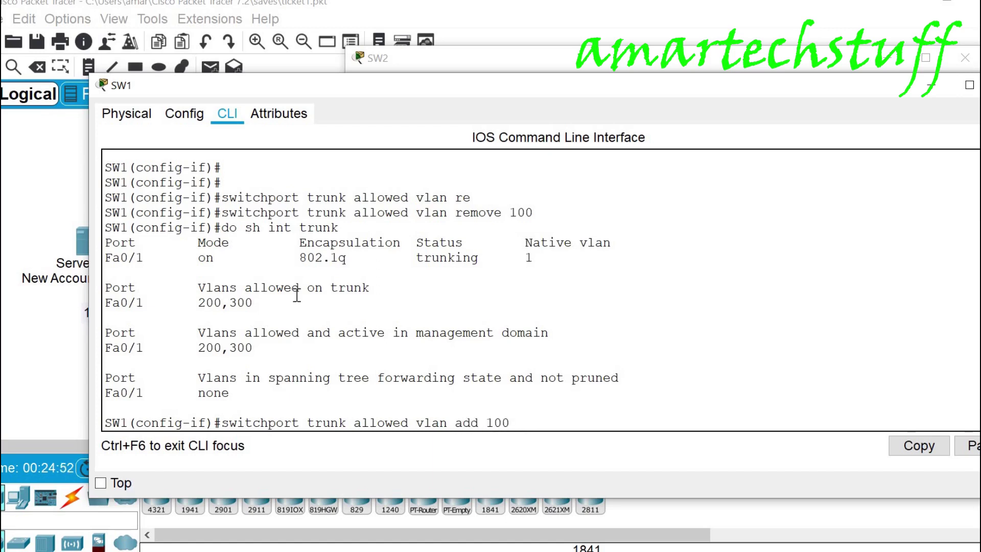
key(Return)
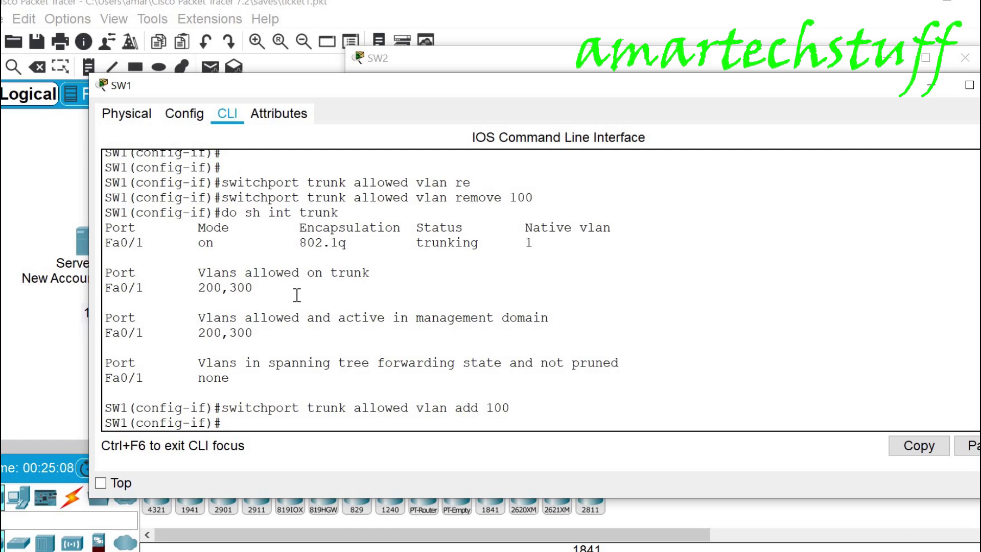
key(ctrl+z)
key(Return)
key(Return)
key(Return)
key(Return)
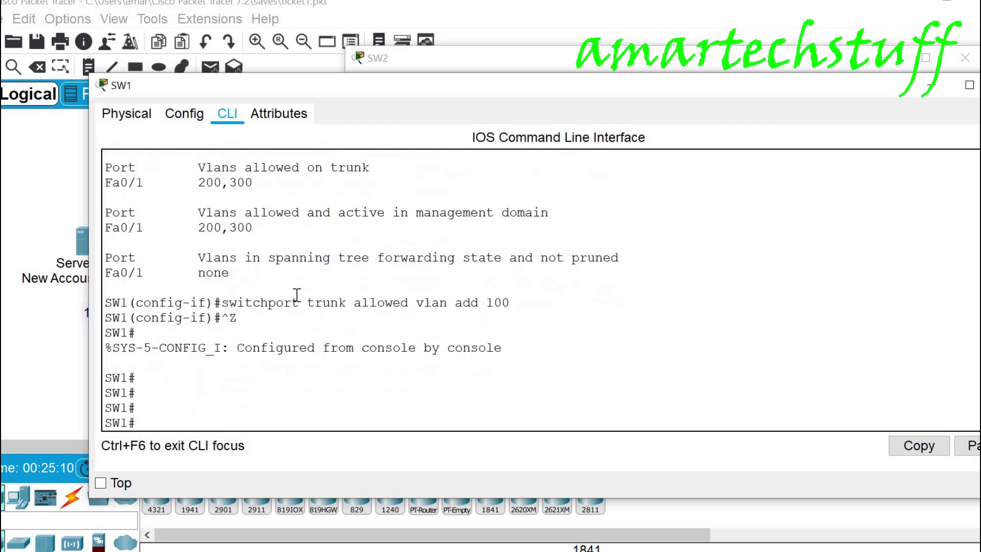
Run sh int trunk in SW1's privileged mode and verify the VLANs allowed and active on Fa0/1.
text(sh int tru)
key(Tab)
key(Return)
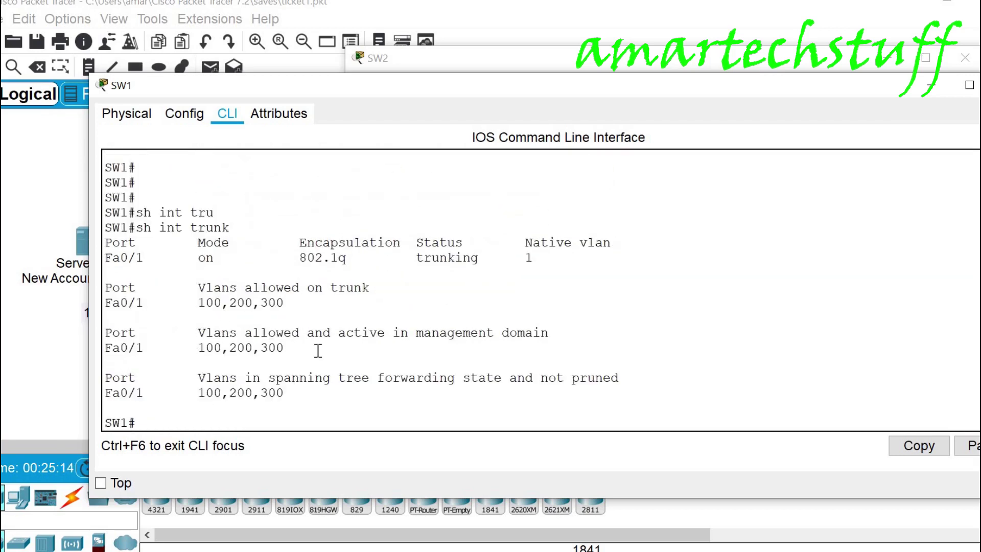
drag(317, 351, 197, 350)
Switch to PC2's command prompt, ping New Accounts Server at 10.1.1.100, and return to the topology.
key(alt+Tab)
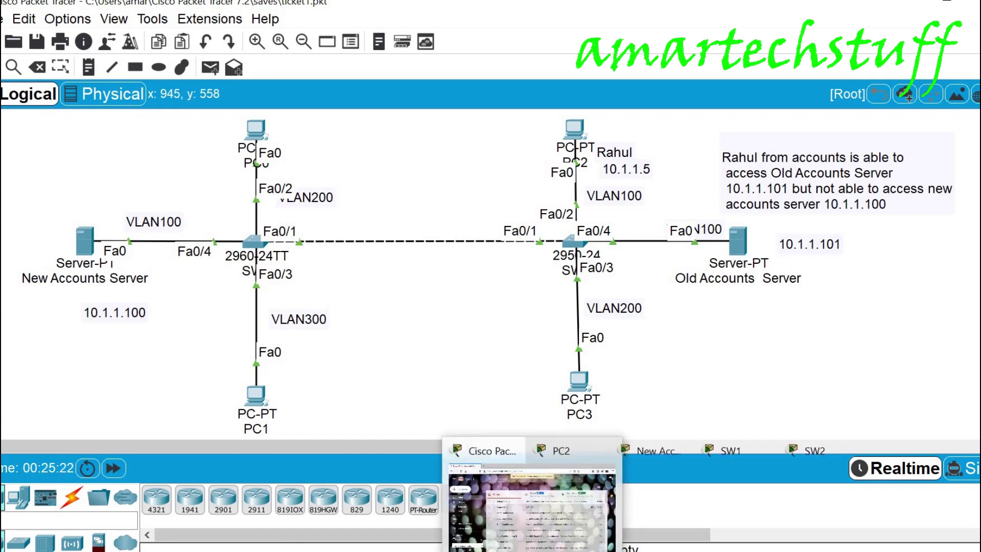
mouse_move(809, 536)
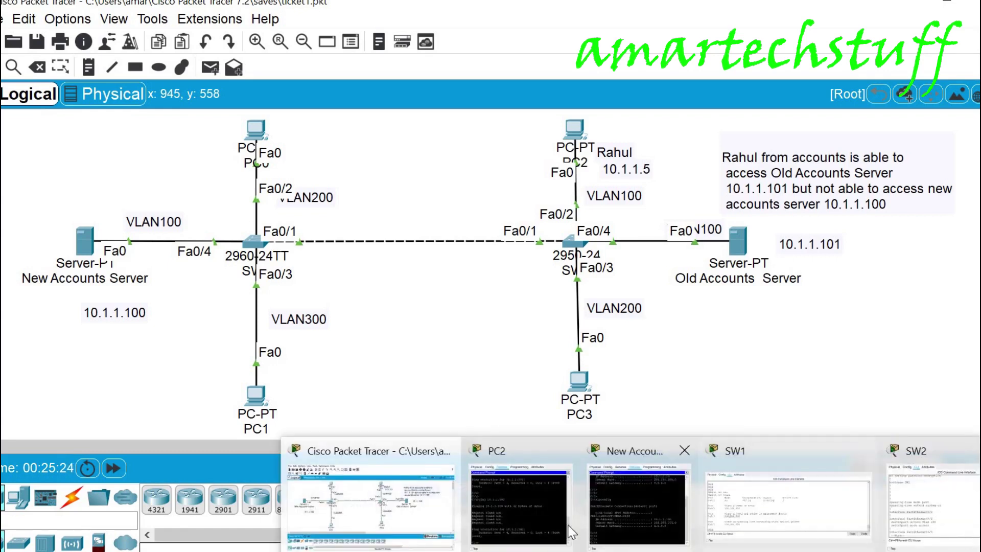
click(536, 517)
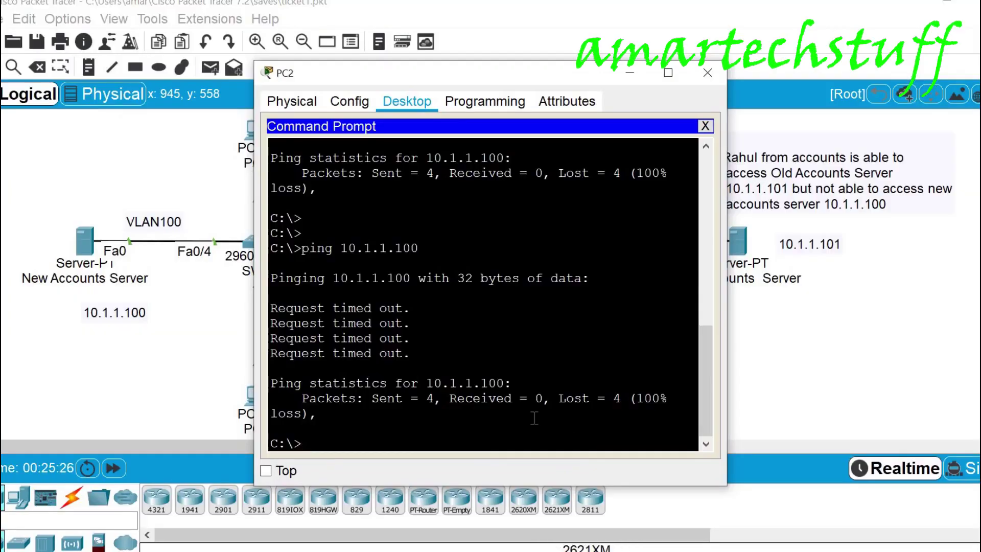
key(Return)
key(Return)
key(Return)
key(Return)
key(Up)
key(Return)
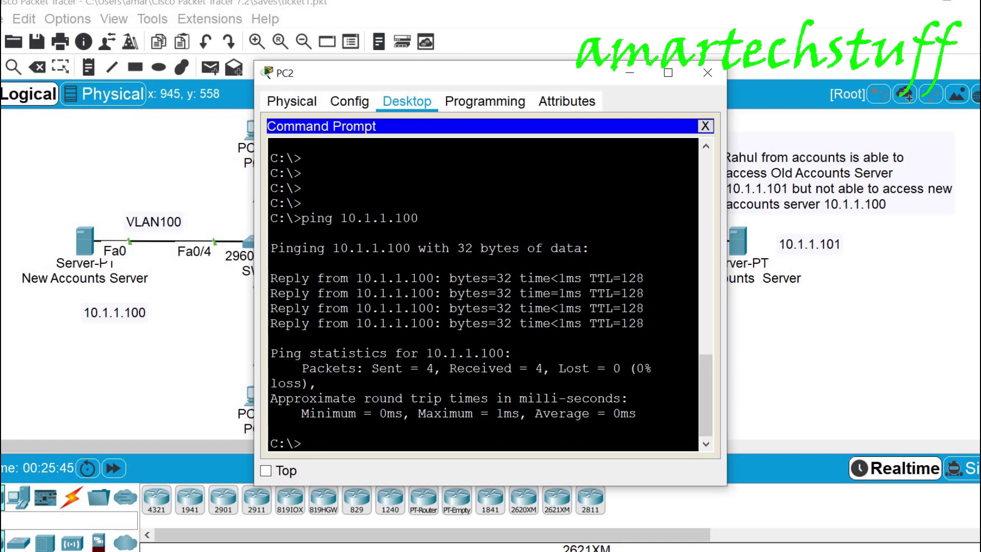
click(175, 342)
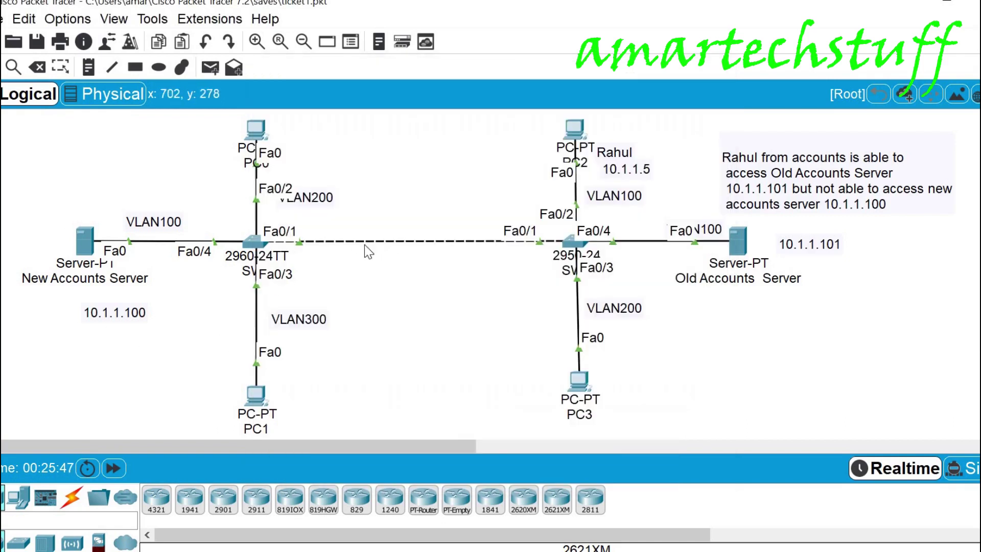